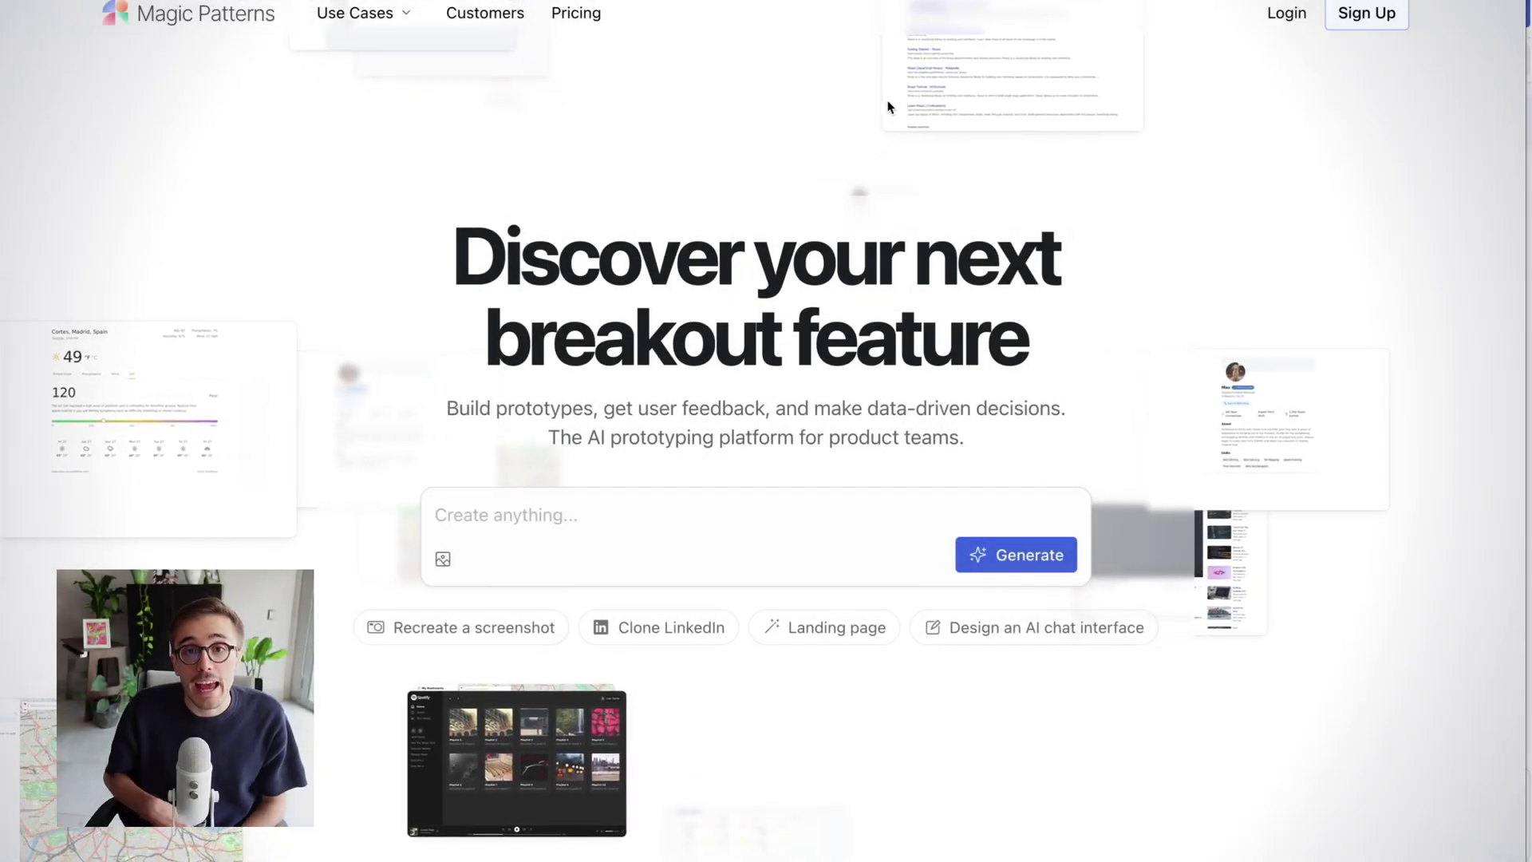
# - Scroll through the landing page and Team Workspace settings to reach the Dashboard Redesign project
pyautogui.scroll(-15, 858, 441)
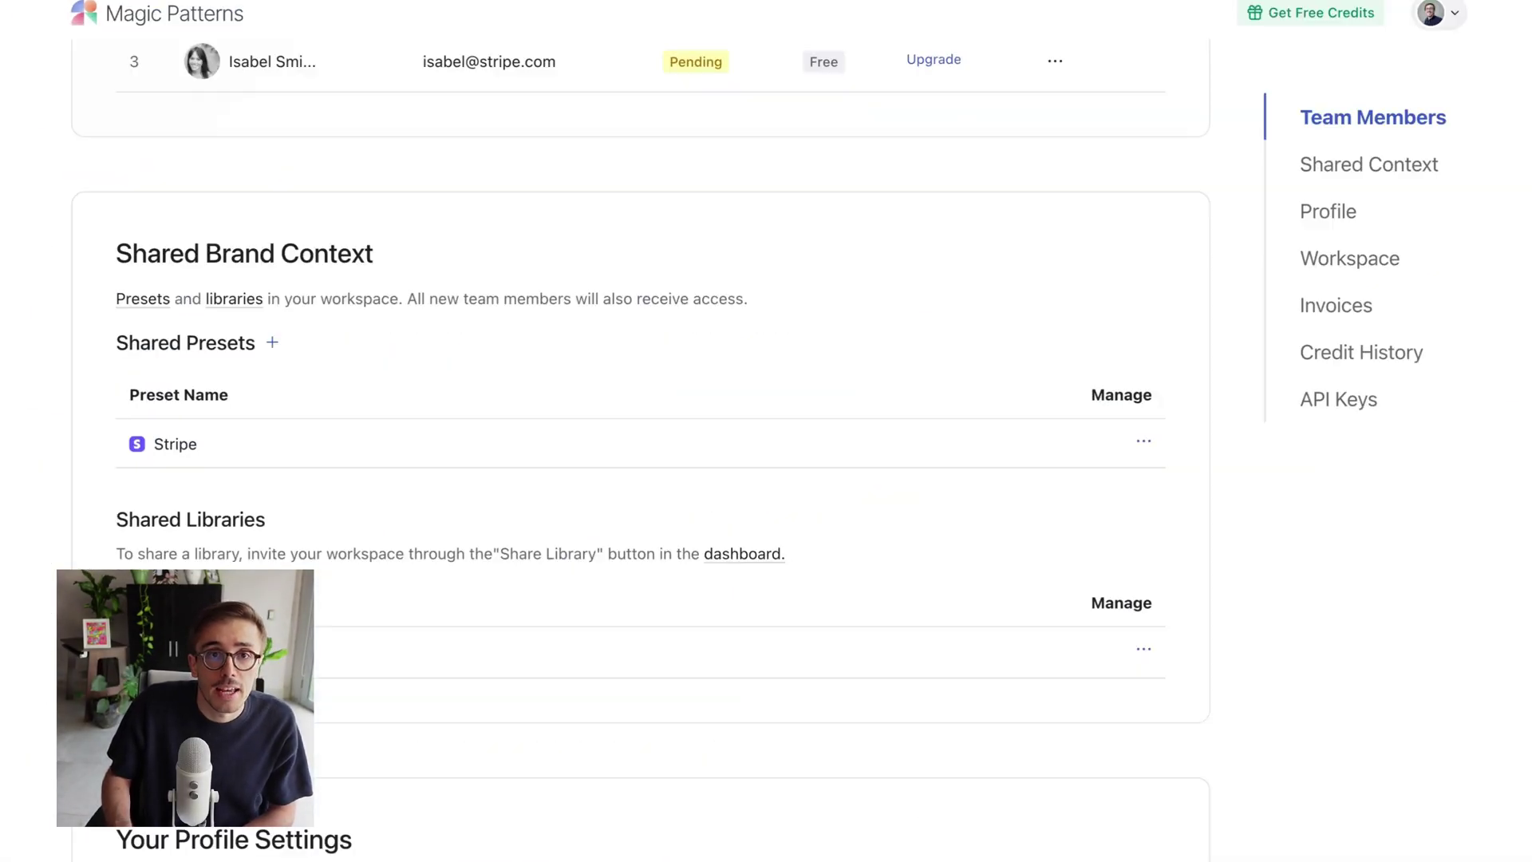
pyautogui.scroll(6, 294, 289)
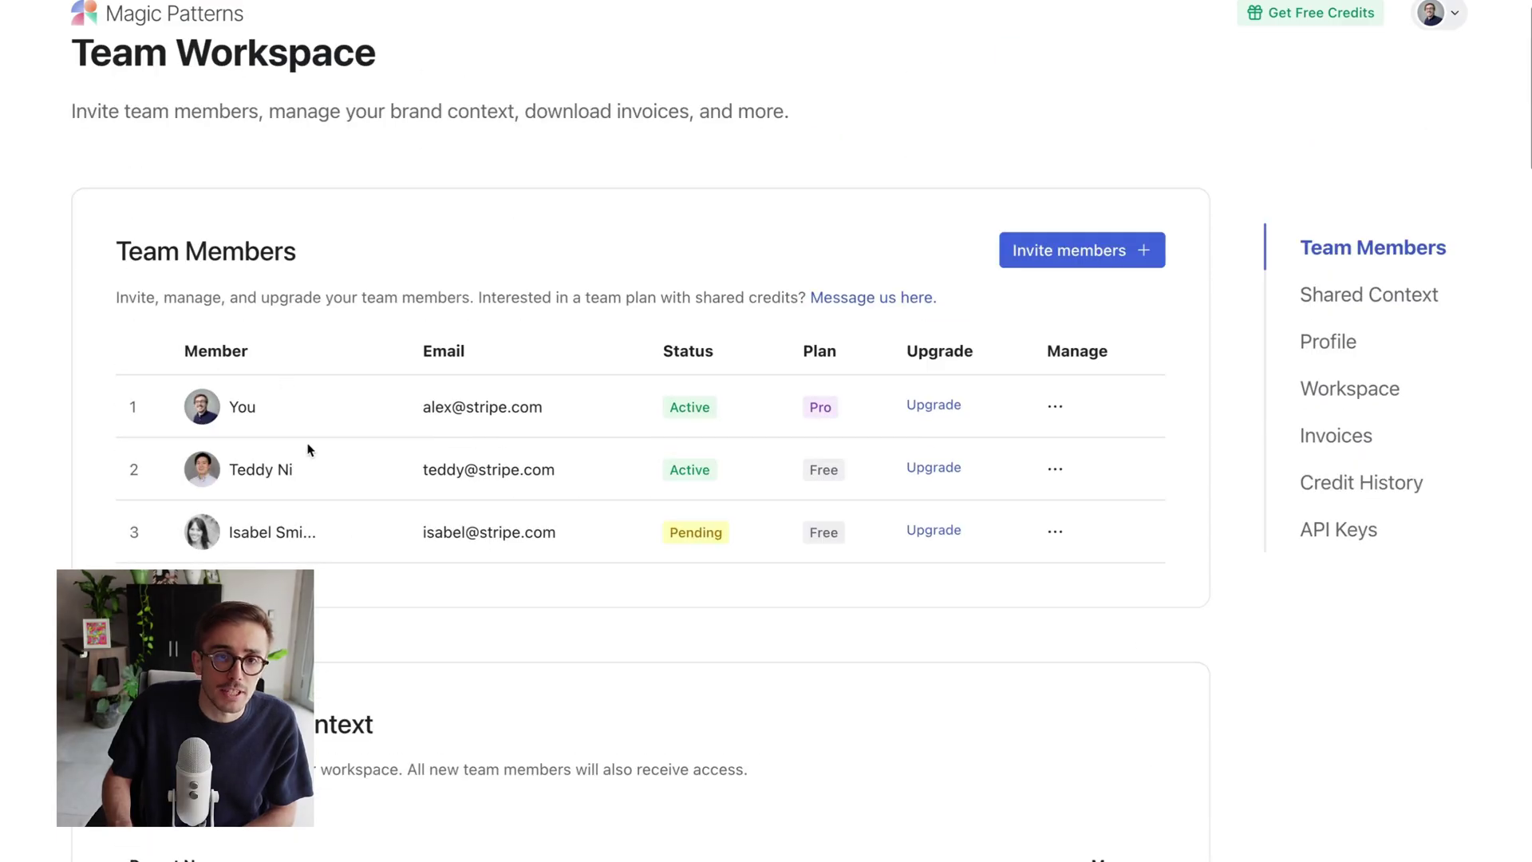
pyautogui.scroll(-5, 308, 444)
pyautogui.scroll(-1, 308, 449)
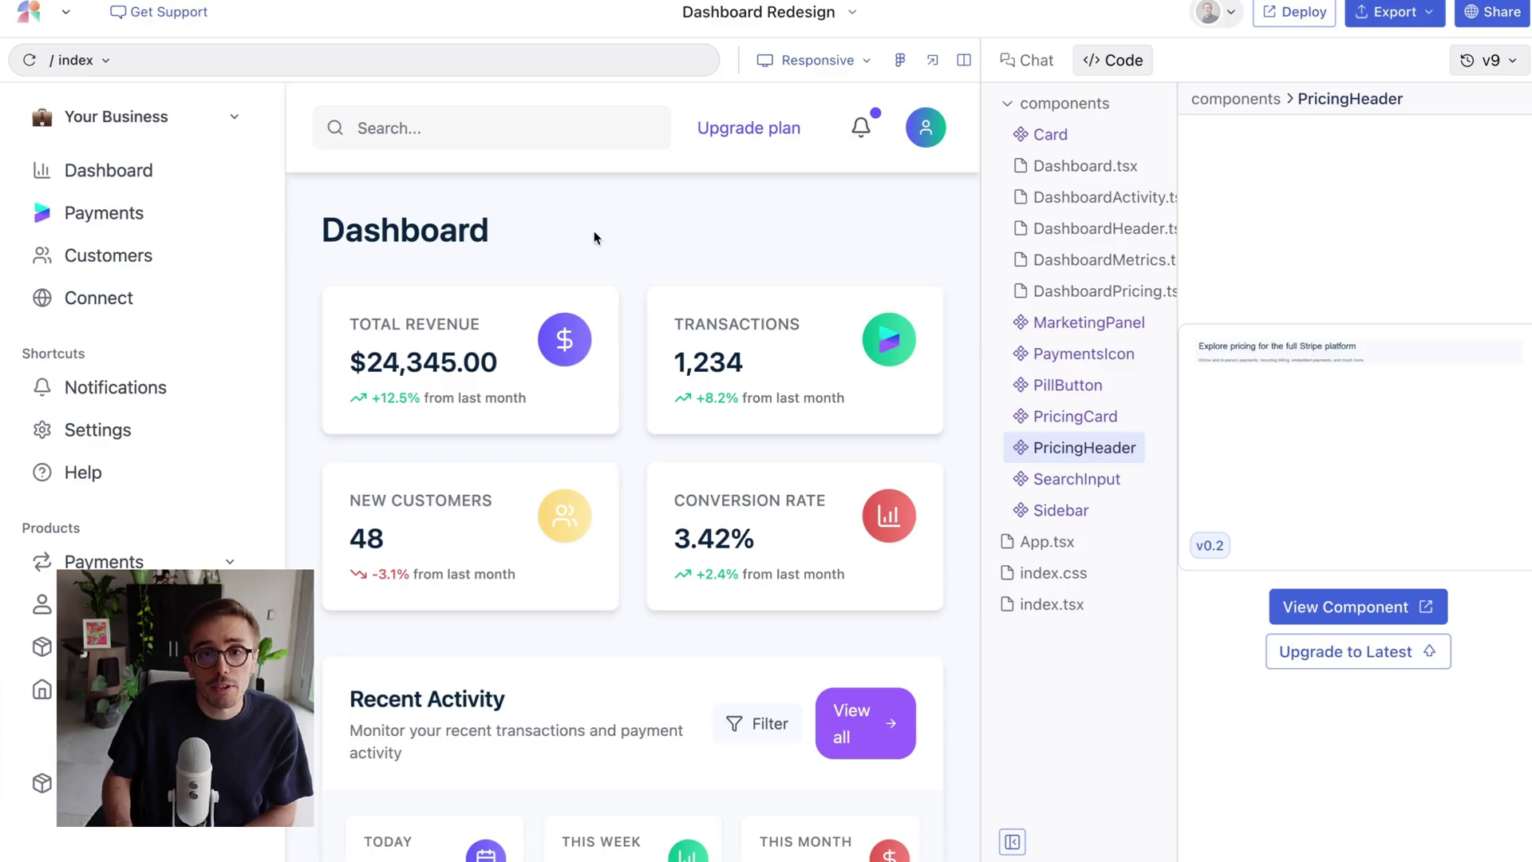
# - Go back to the home page and browse the Stripe component library in the Library tab
pyautogui.click(65, 11)
pyautogui.click(96, 55)
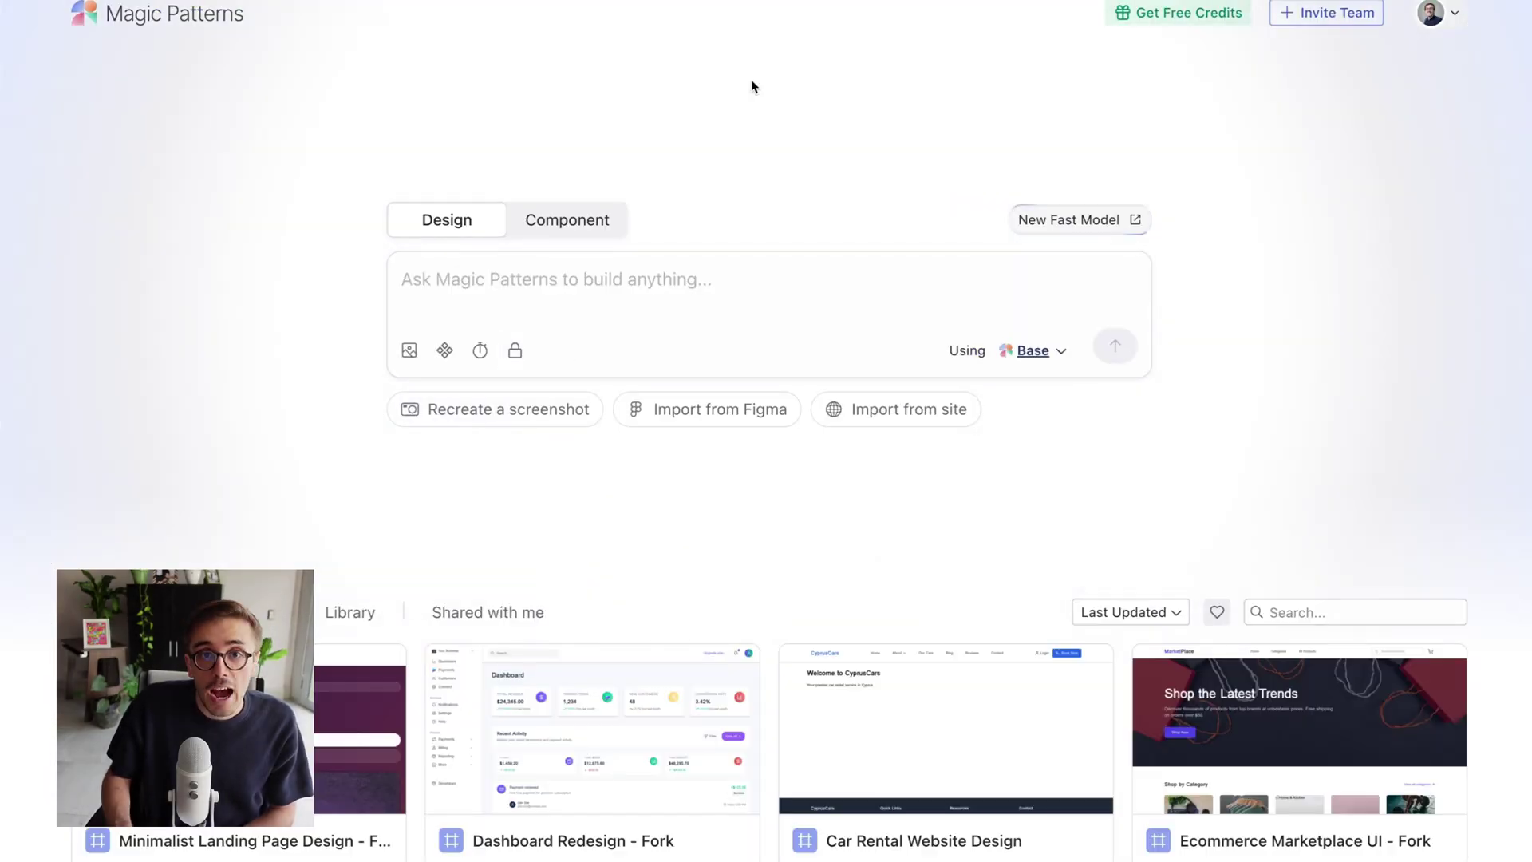
pyautogui.click(343, 612)
pyautogui.scroll(-4, 338, 614)
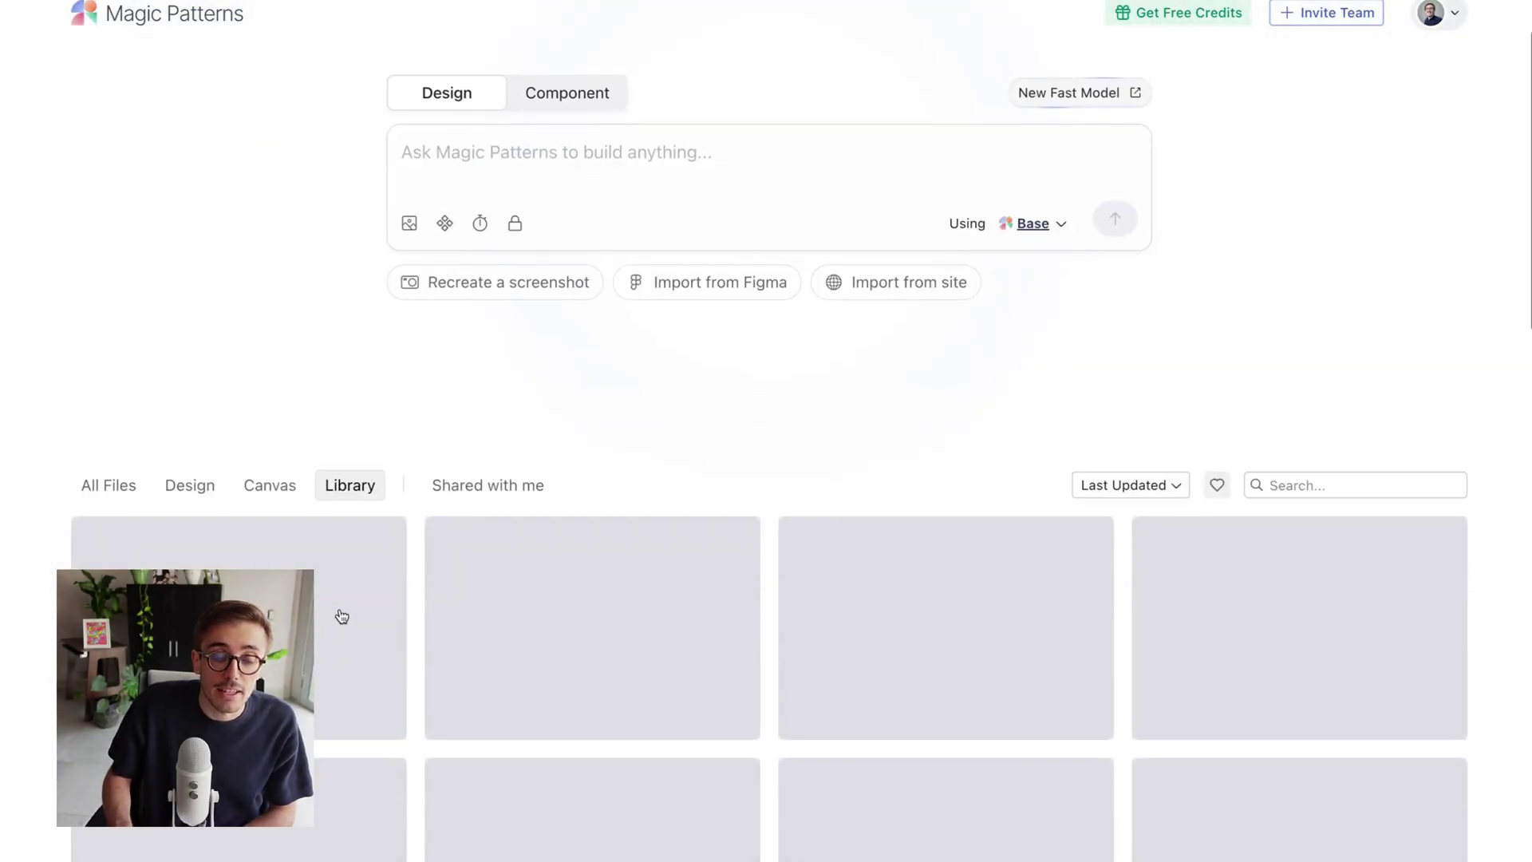
pyautogui.scroll(1, 338, 612)
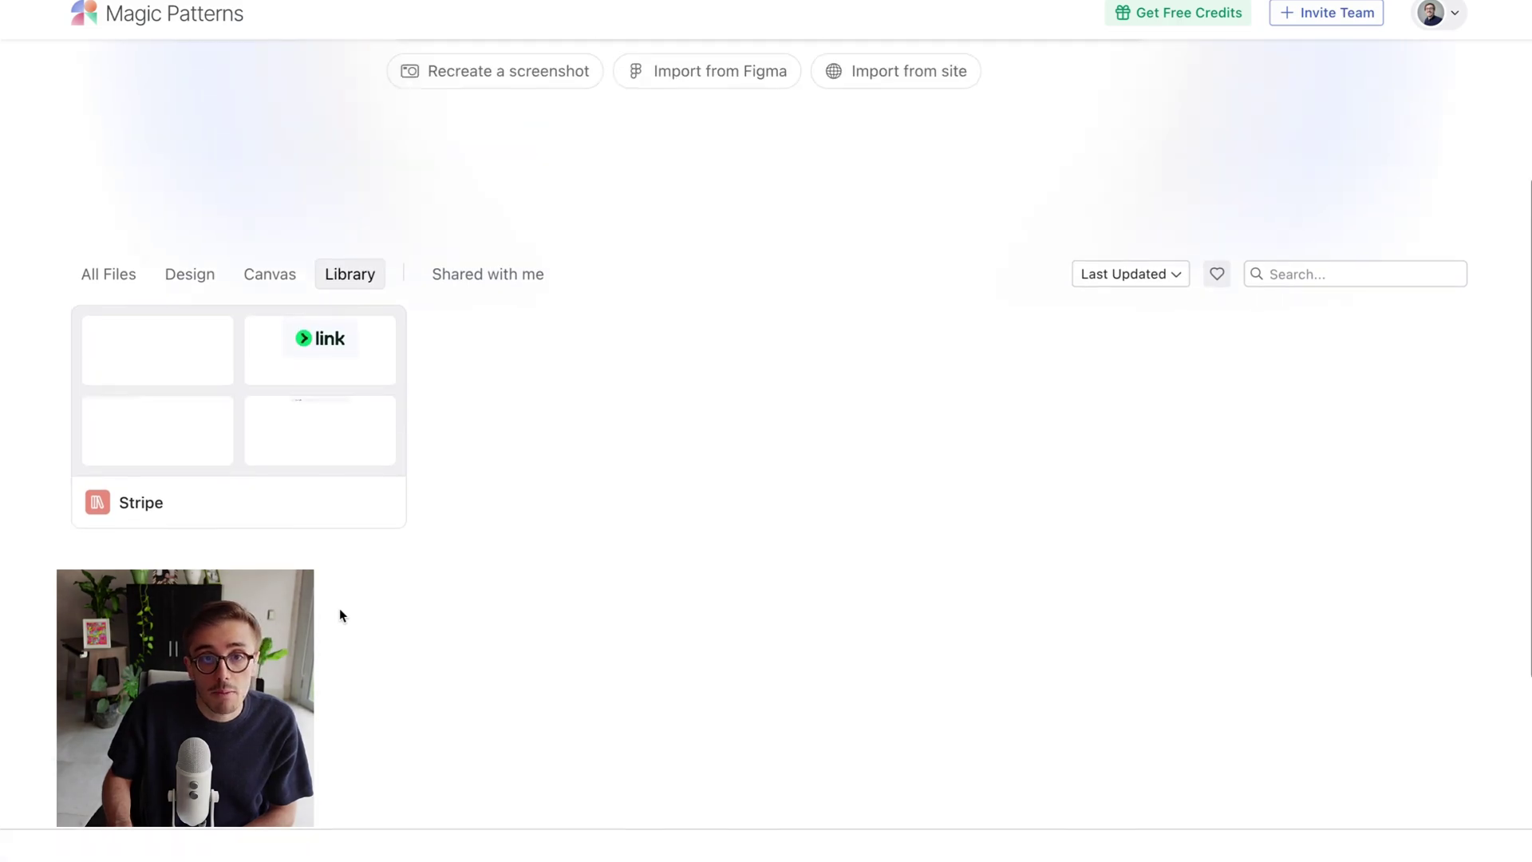
pyautogui.click(331, 479)
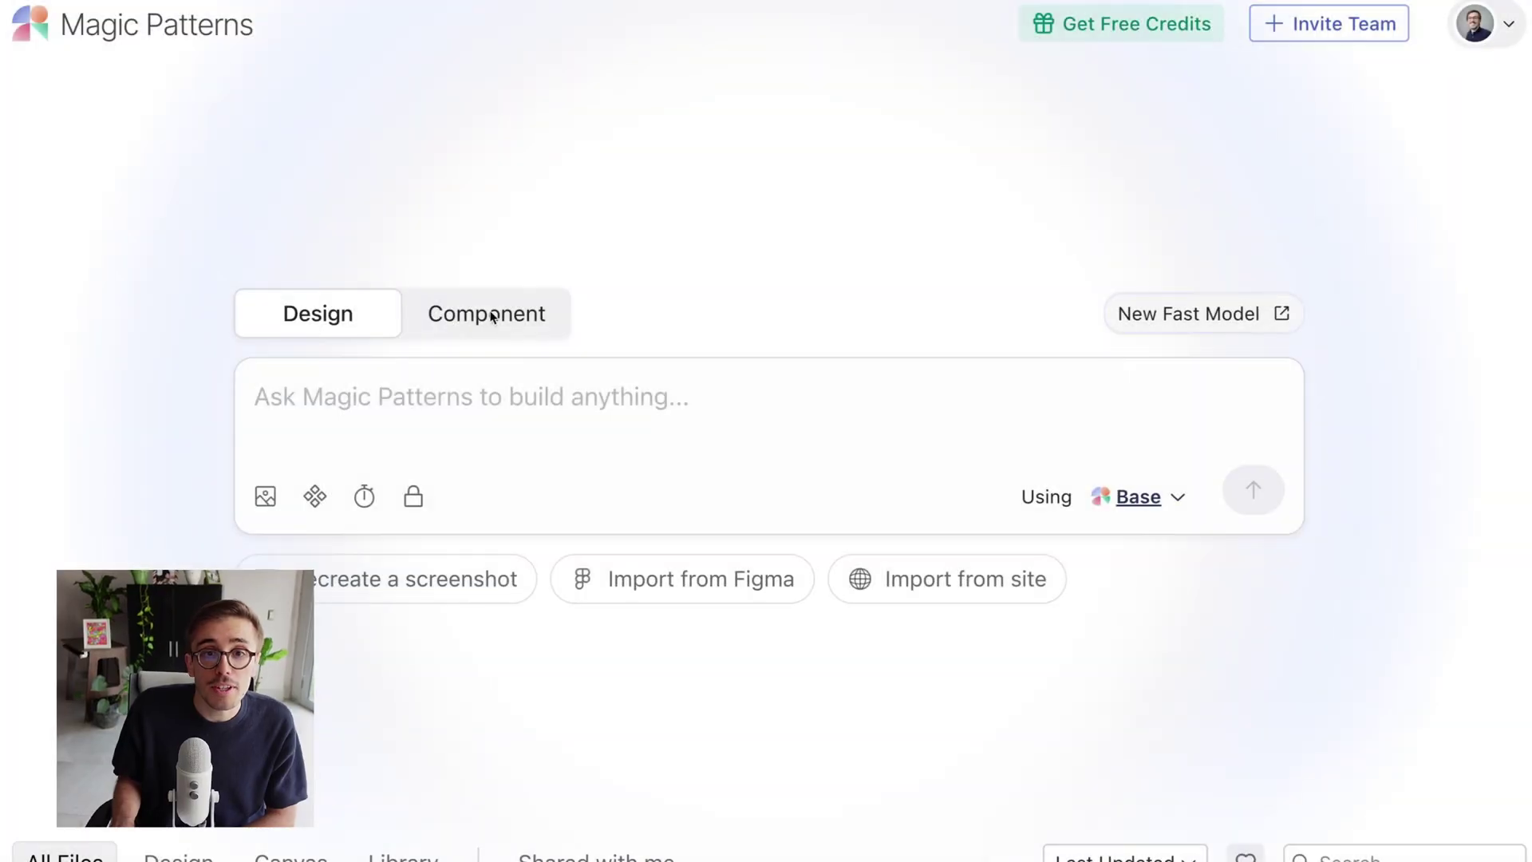
# - Start a Component request using the Stripe preset, building into the Stripe library
pyautogui.click(447, 317)
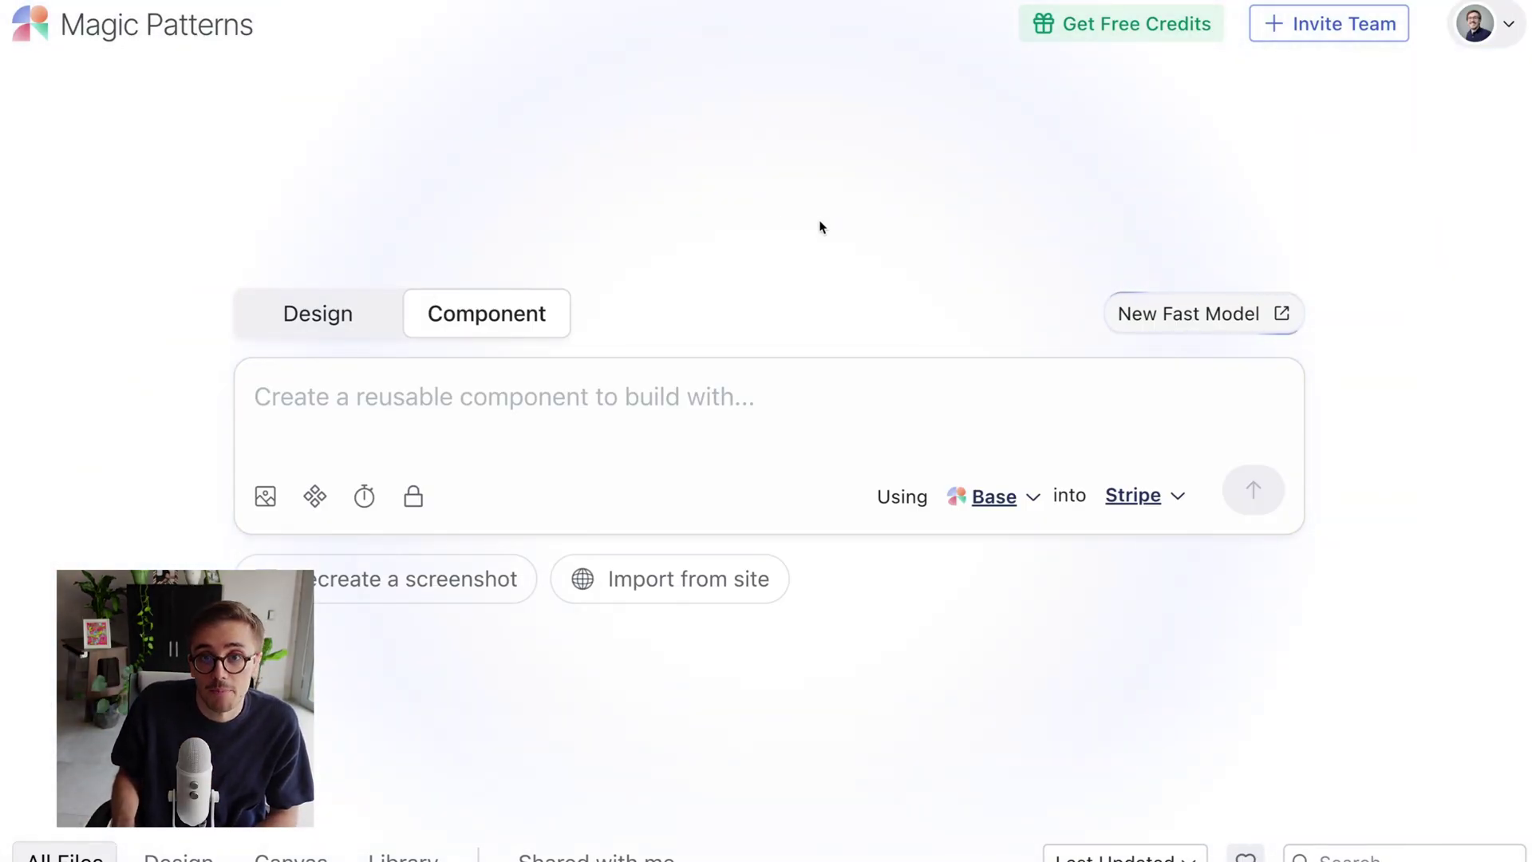
pyautogui.click(989, 497)
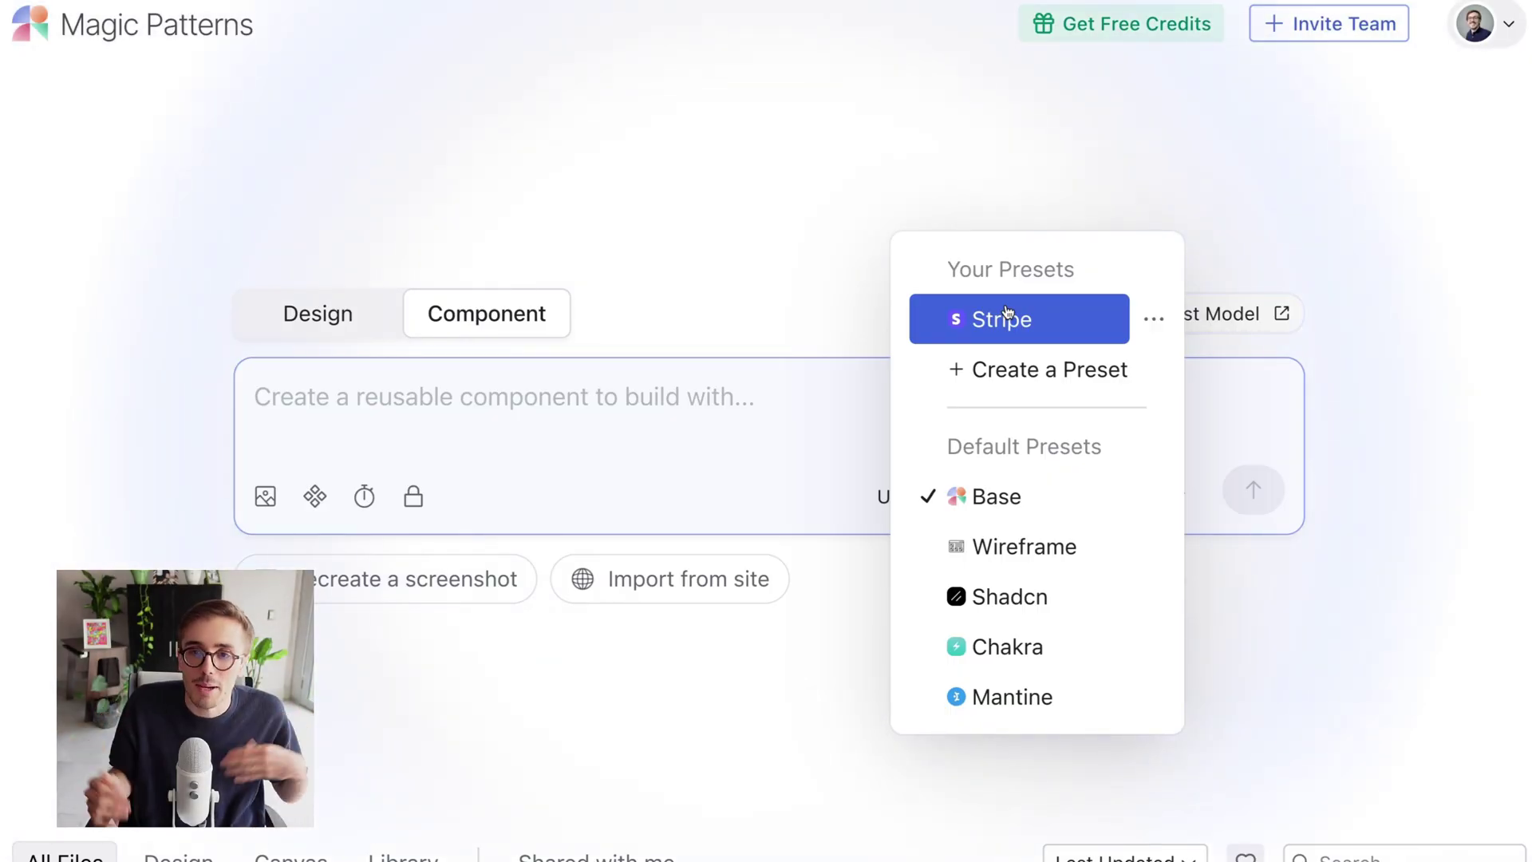
pyautogui.click(1005, 318)
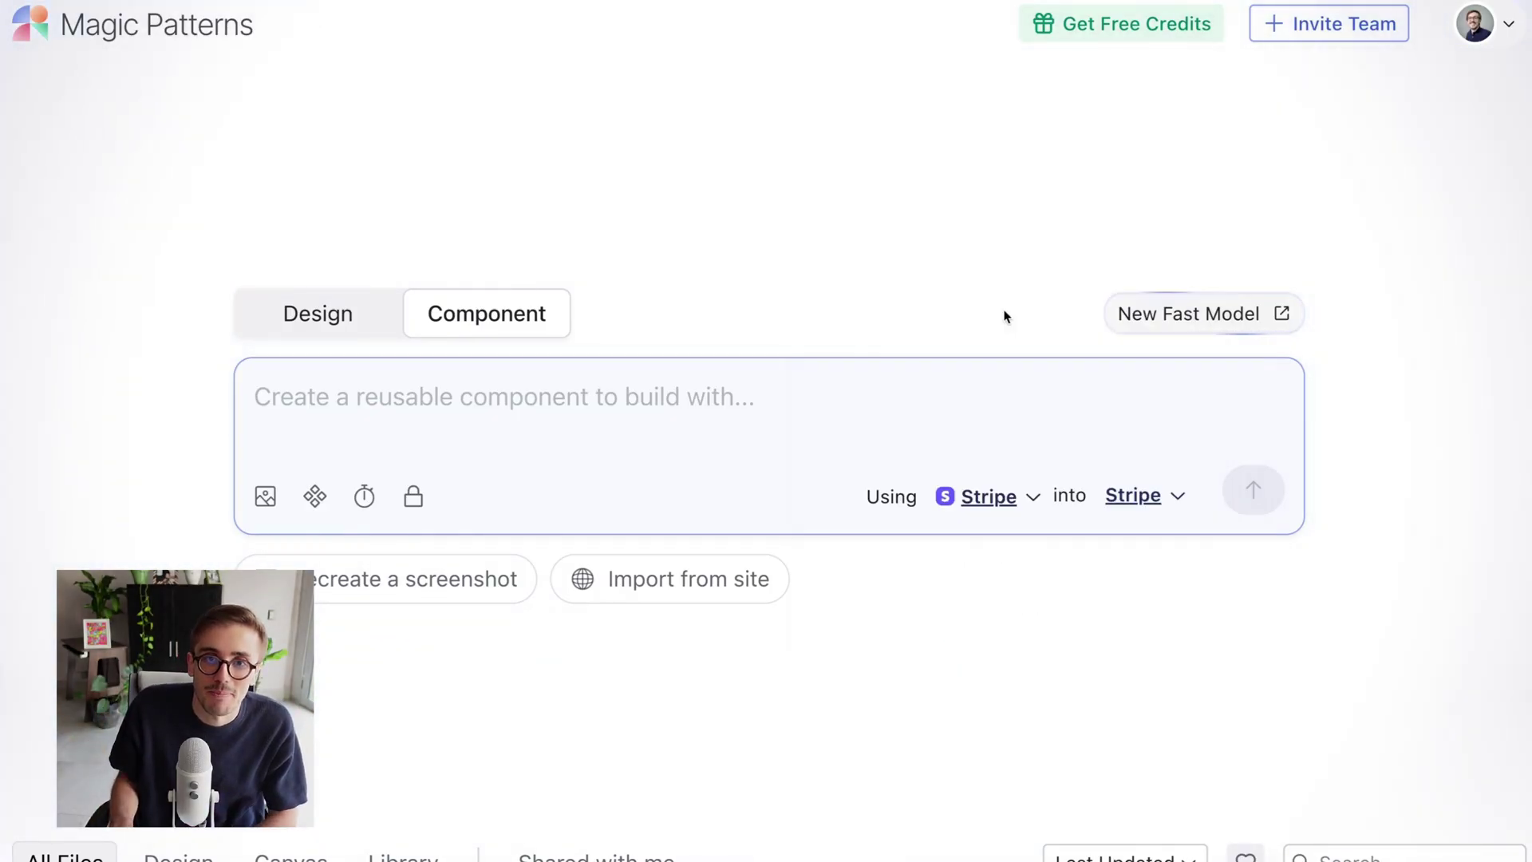
pyautogui.click(1136, 498)
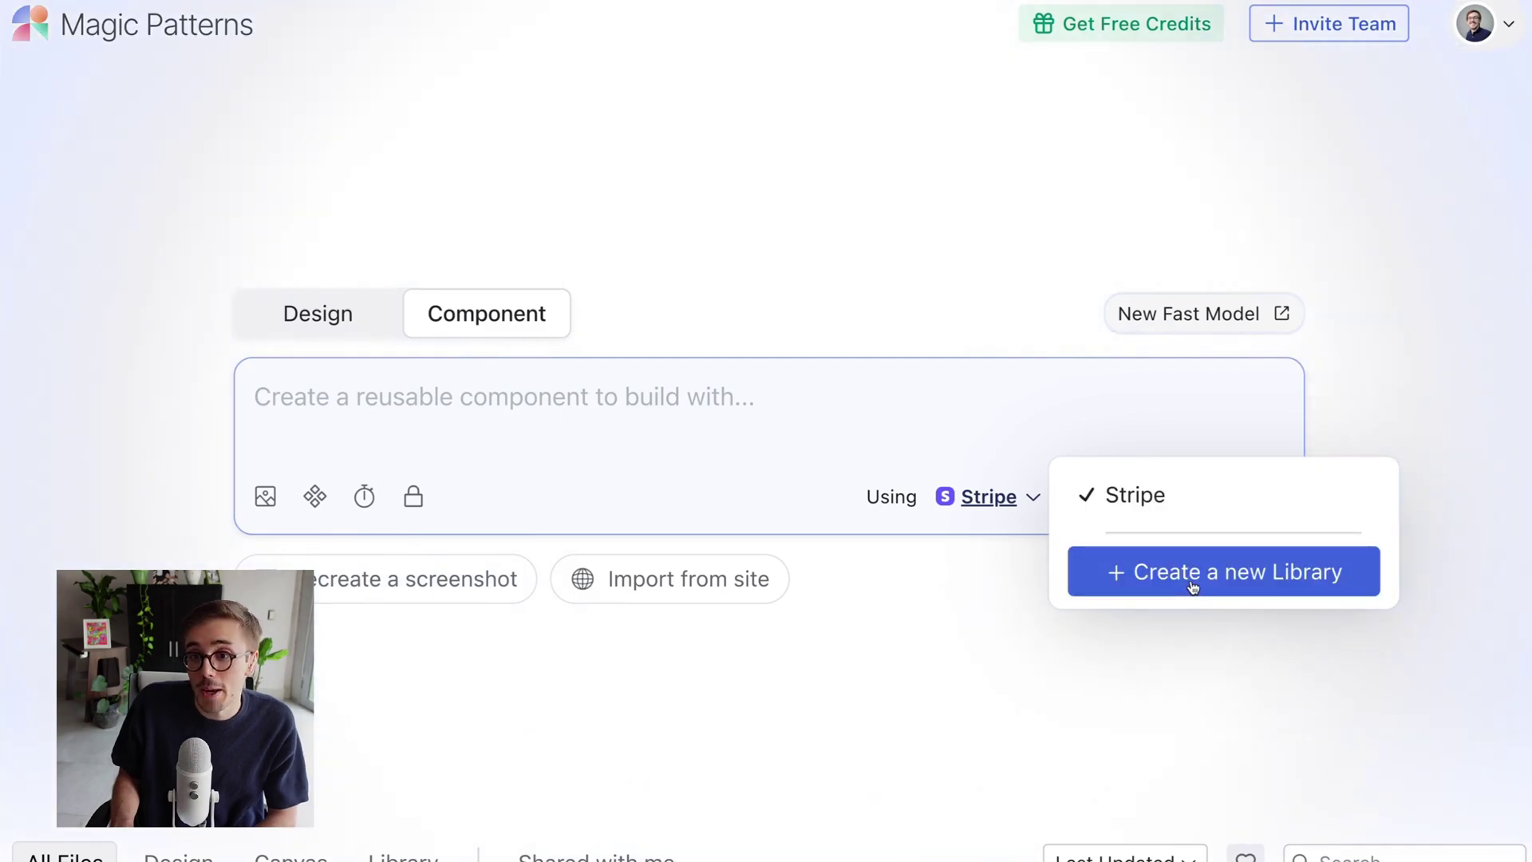
pyautogui.click(950, 496)
pyautogui.click(978, 496)
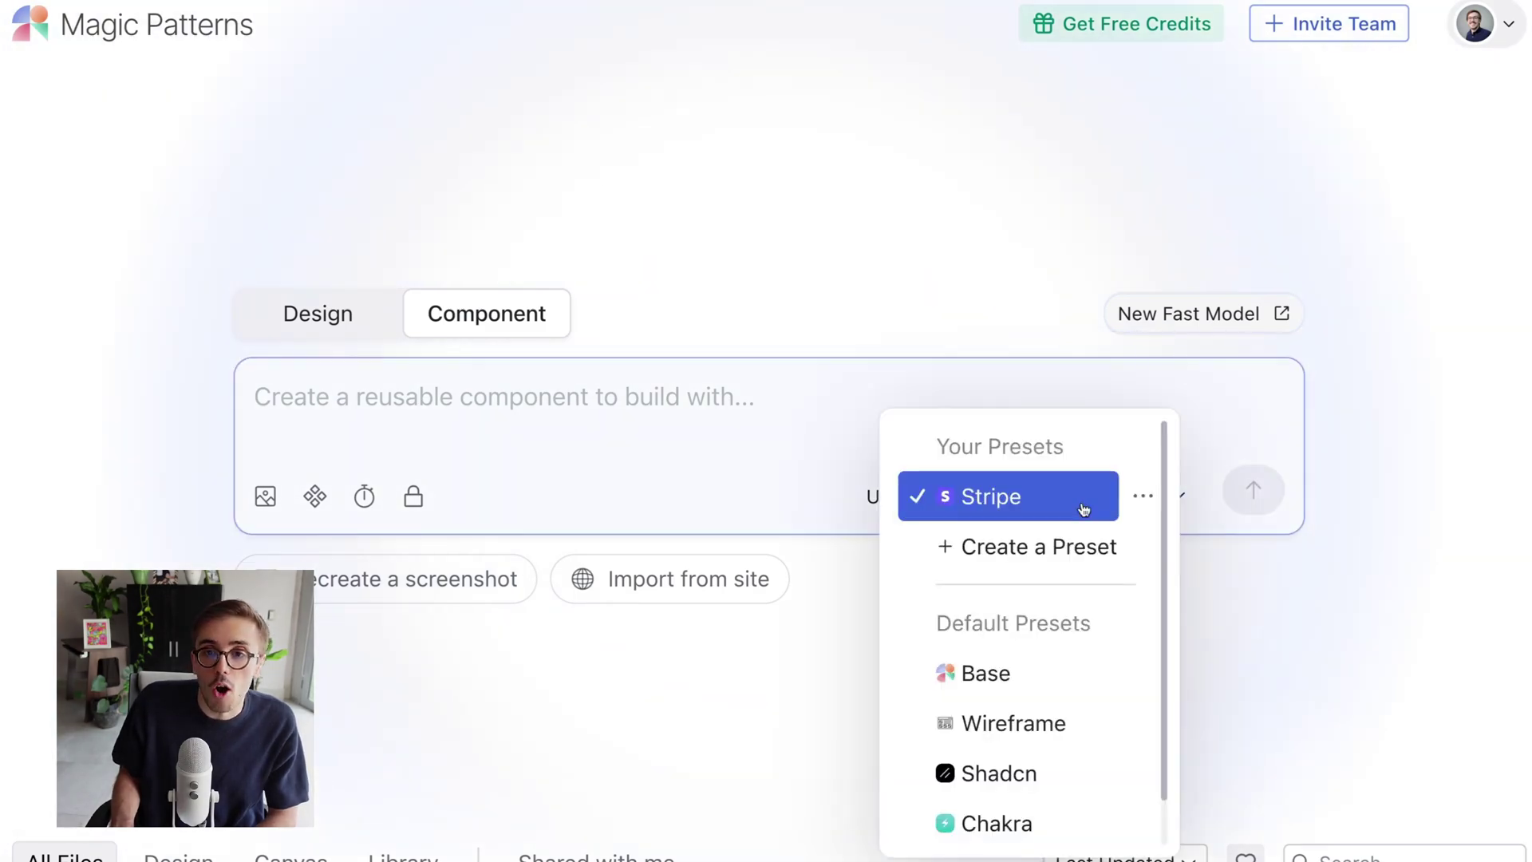
pyautogui.click(1137, 503)
pyautogui.scroll(-10, 742, 614)
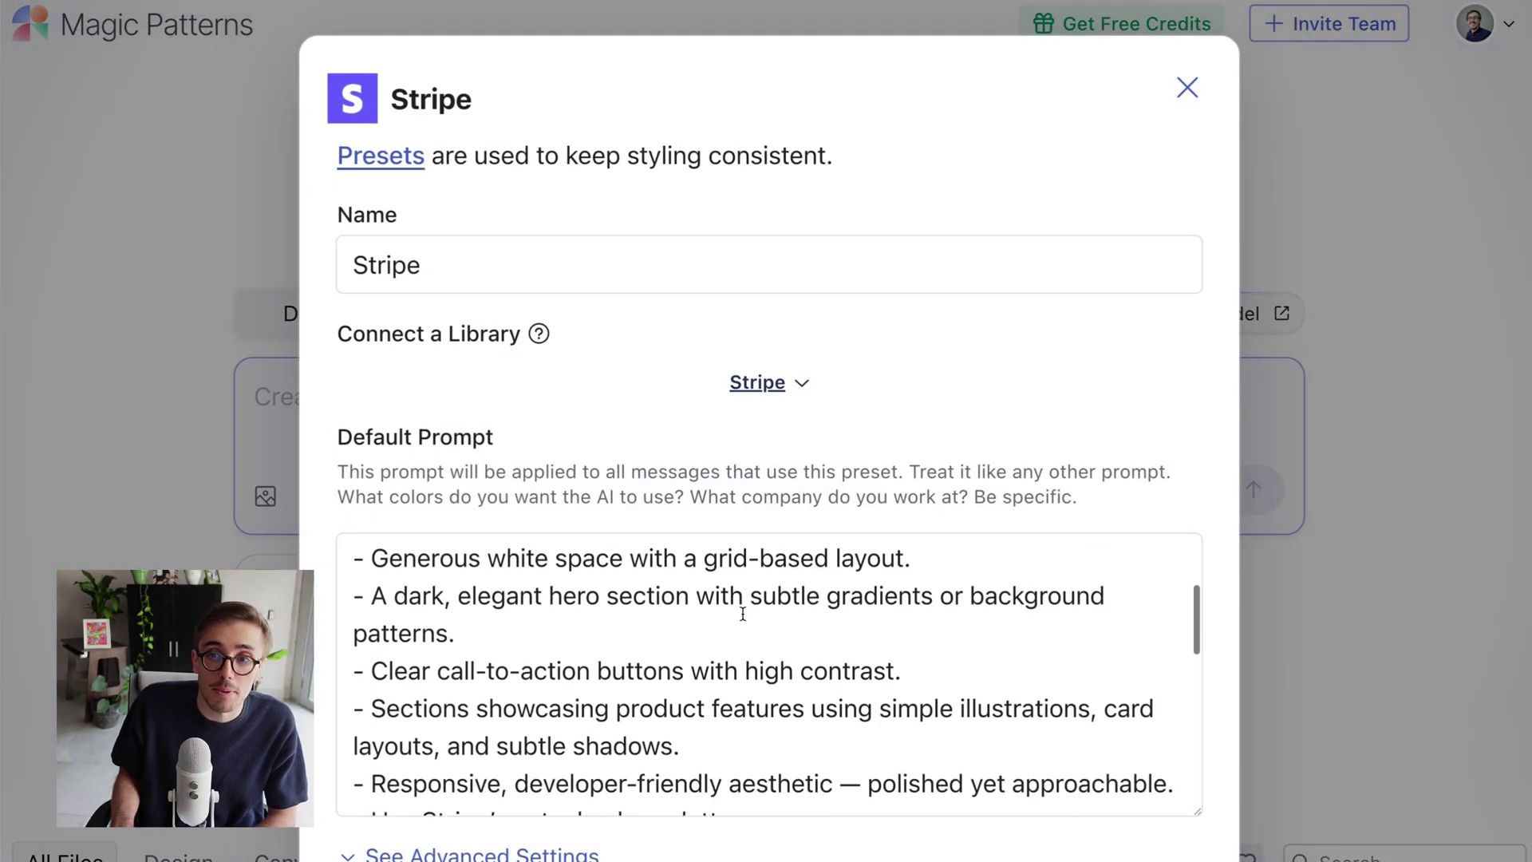
pyautogui.scroll(3, 742, 613)
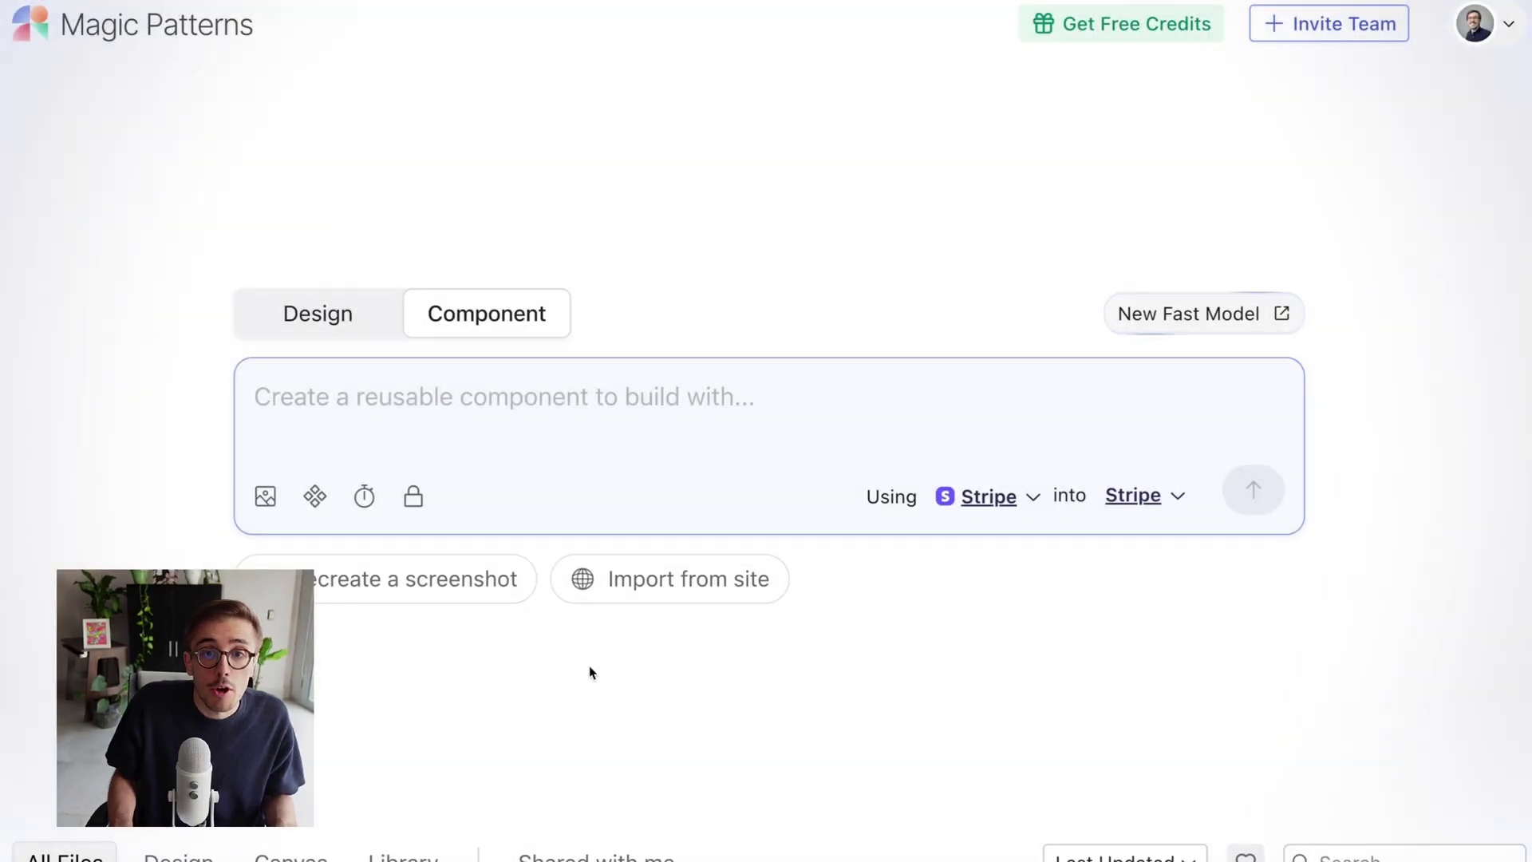
# - Take an area screenshot of a purple primary Button from the Stripe button sheet in Figma
pyautogui.click(476, 830)
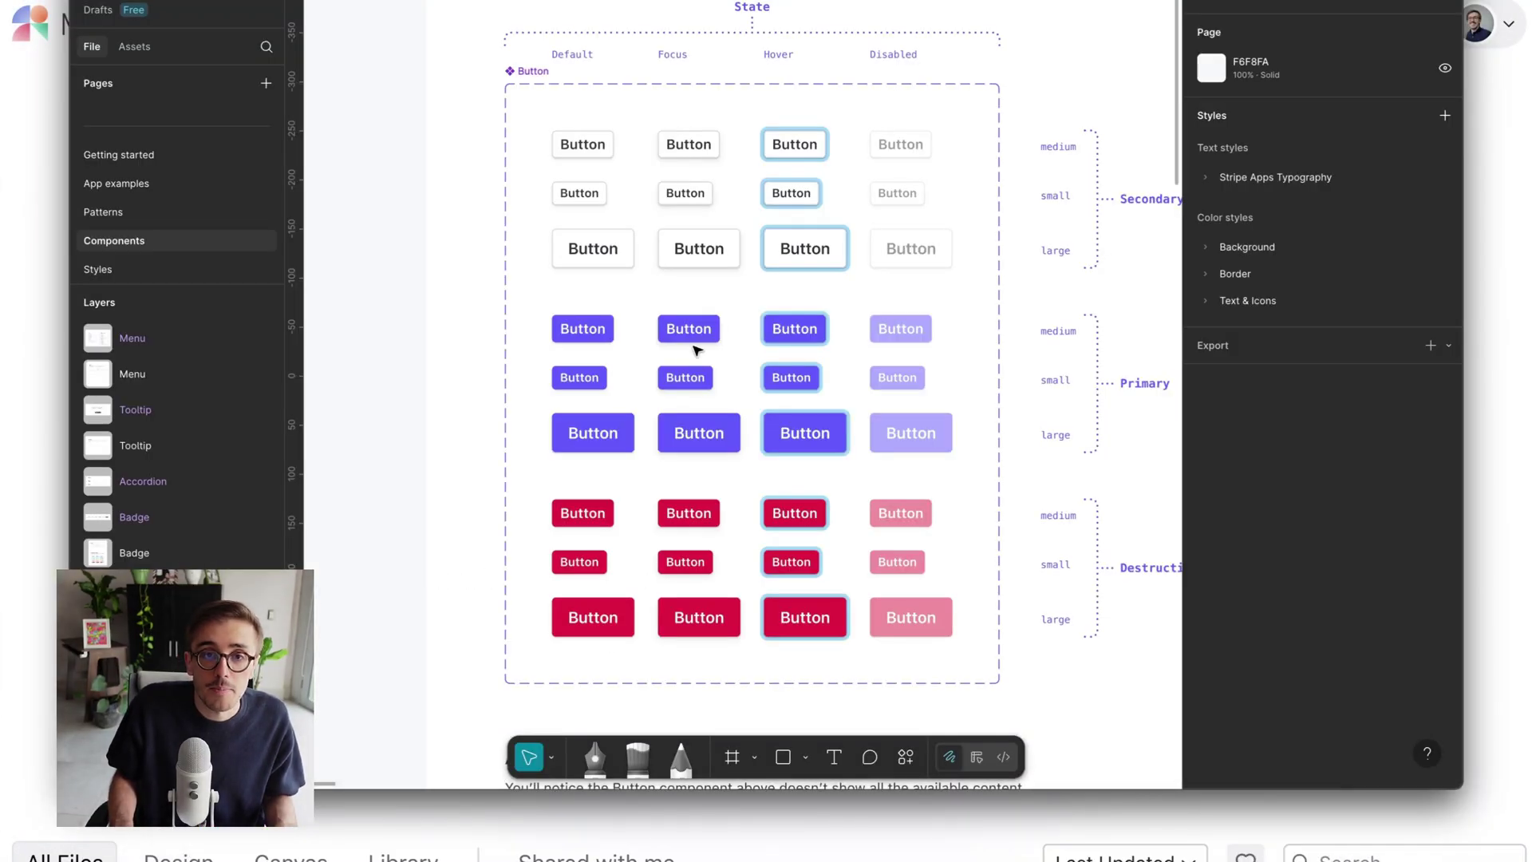
pyautogui.scroll(-3, 610, 288)
pyautogui.scroll(5, 610, 289)
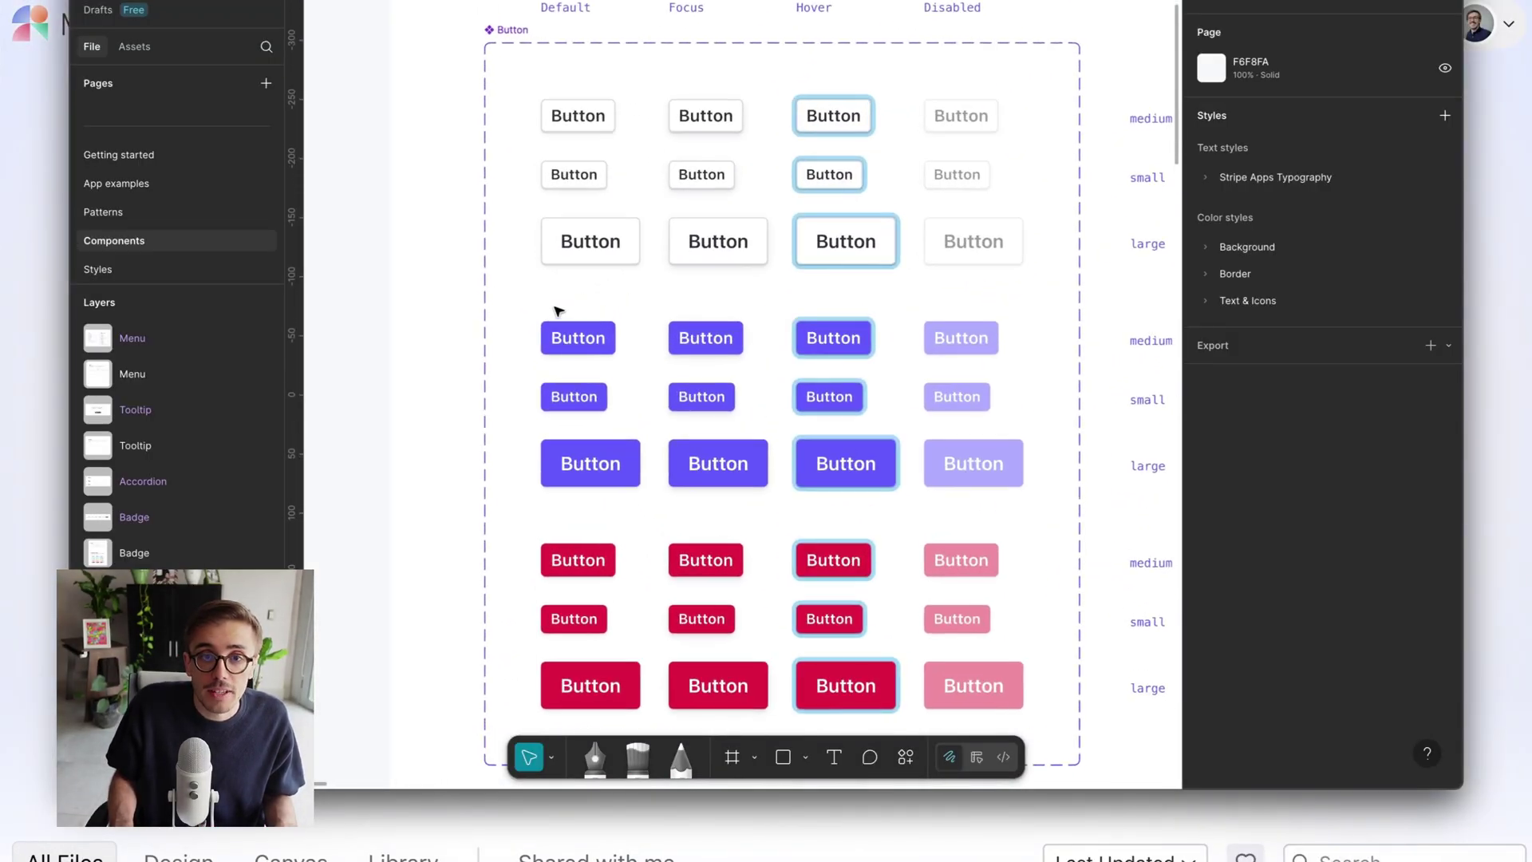
pyautogui.press('super+shift+4')
pyautogui.moveTo(530, 312); pyautogui.dragTo(641, 376)
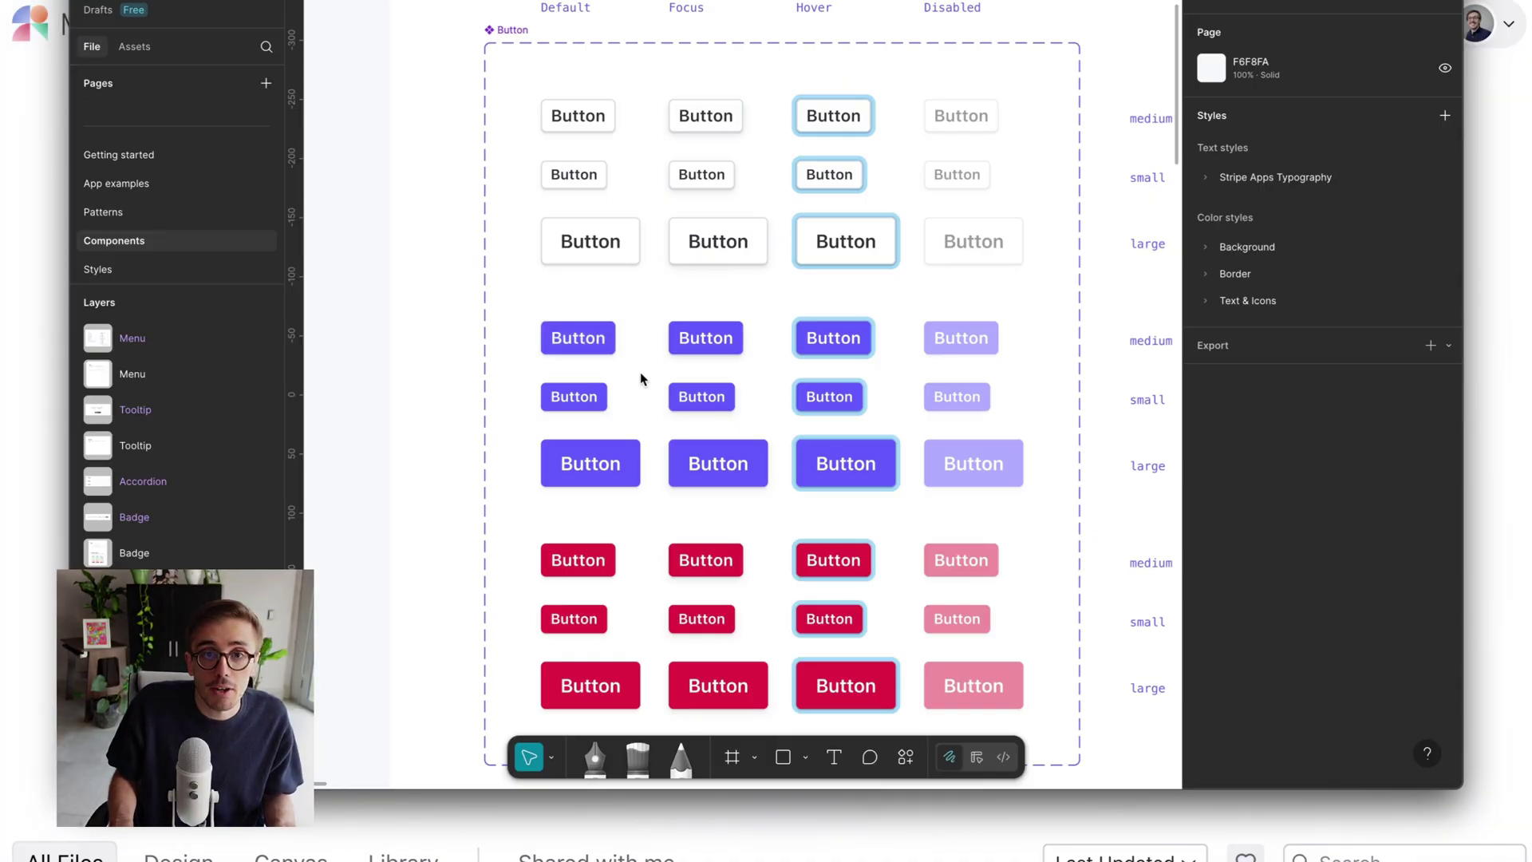
pyautogui.click(46, 606)
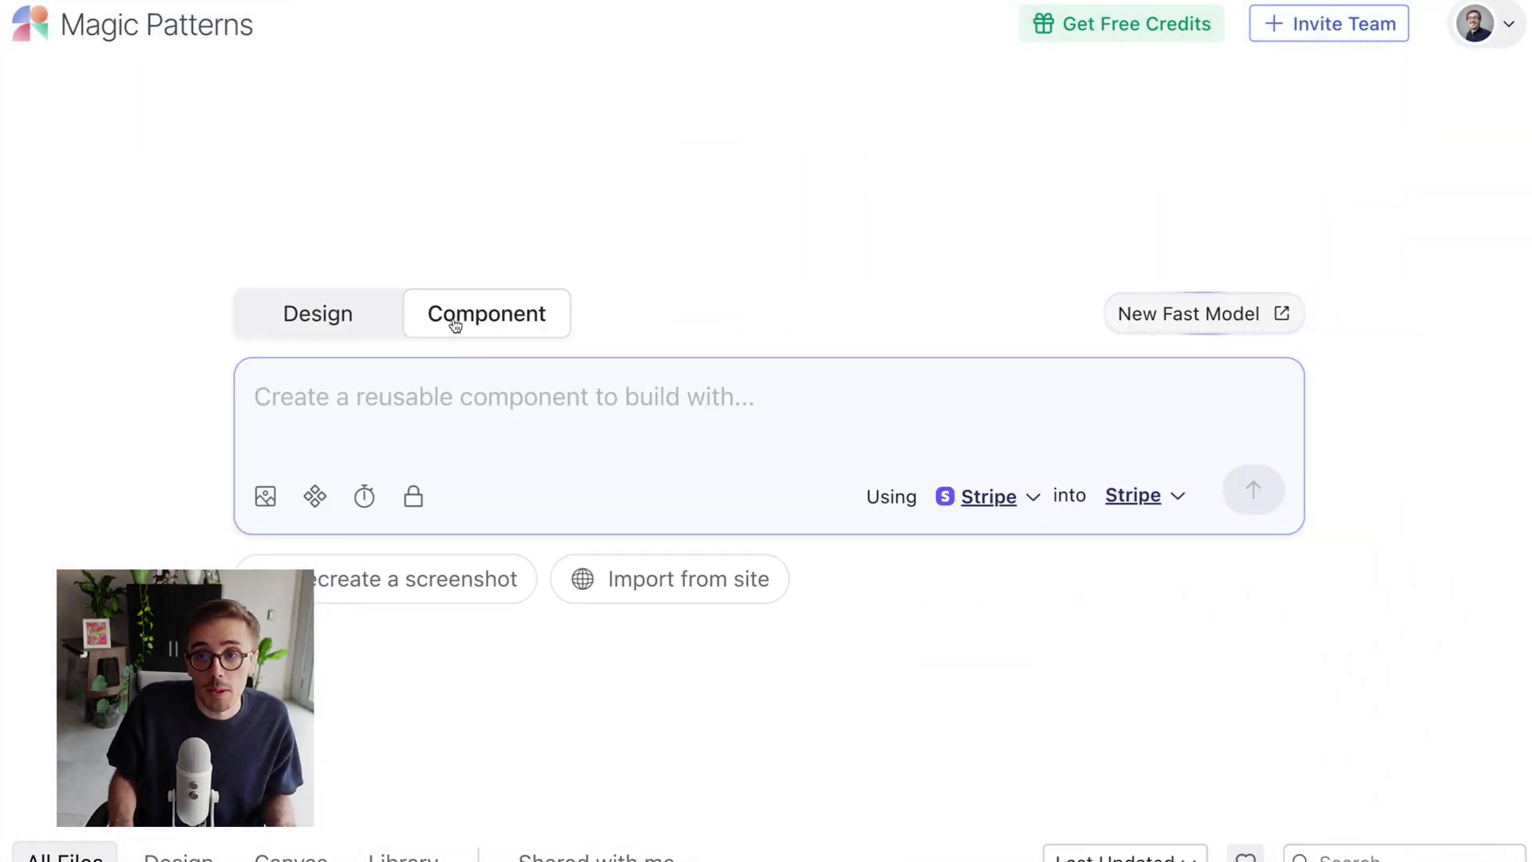
# - Paste the purple Button screenshot into the component prompt and send it
pyautogui.click(419, 410)
pyautogui.press('super+v')
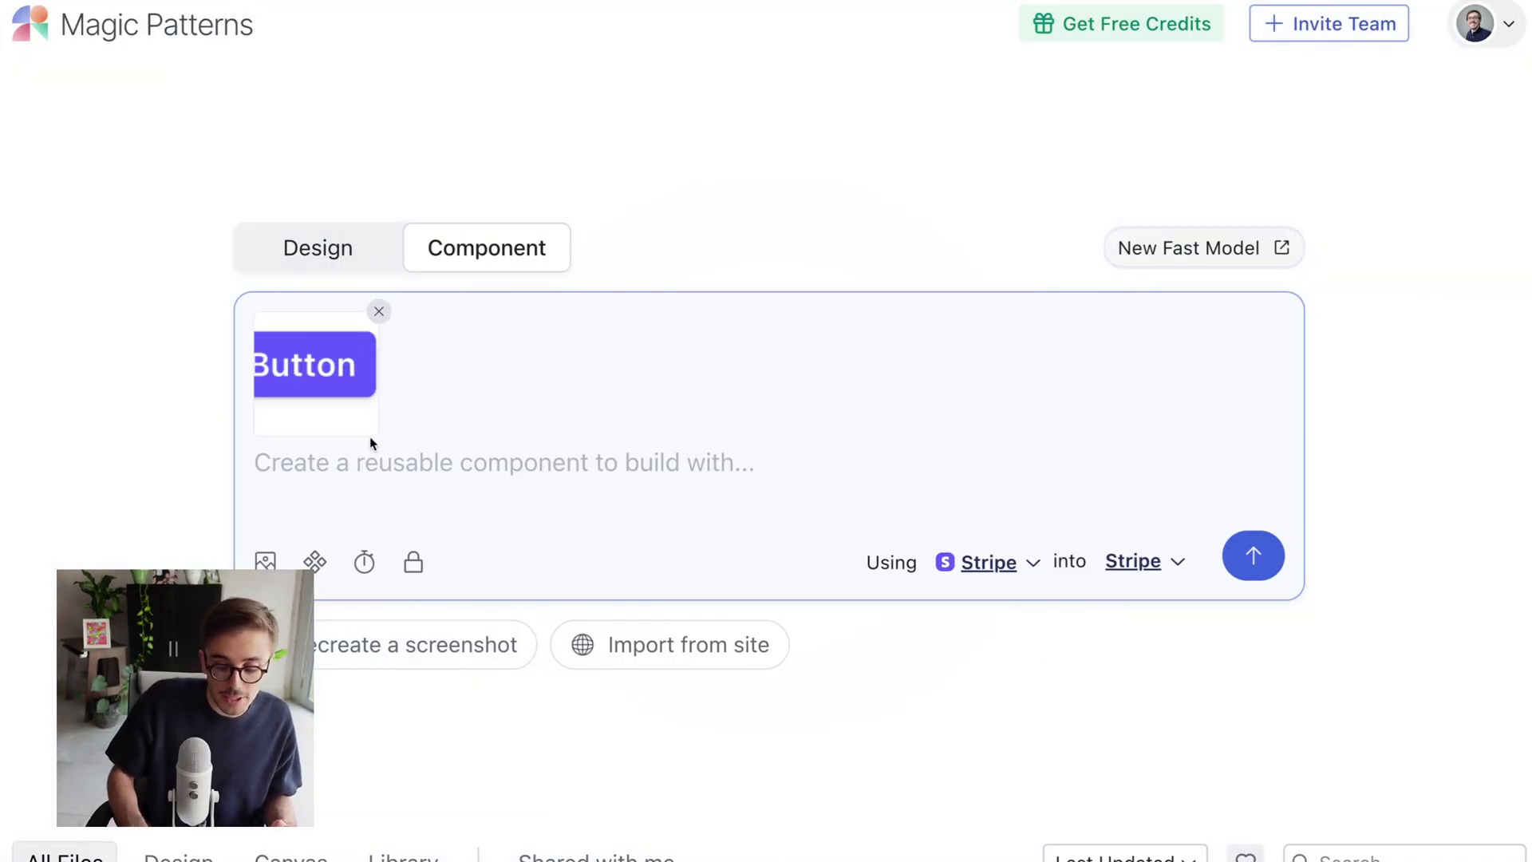
pyautogui.press('Return')
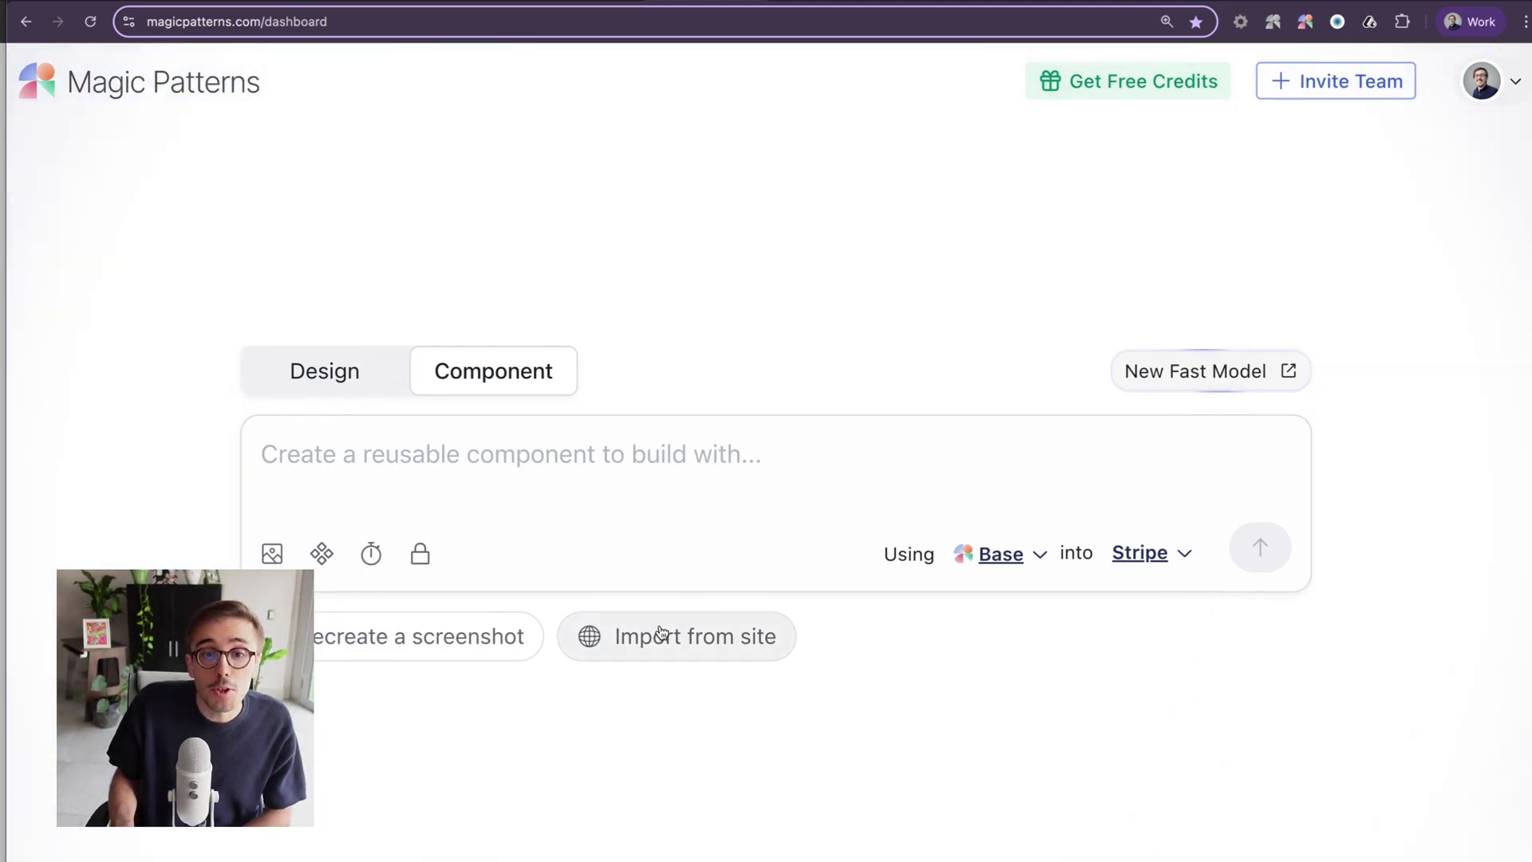
# - Import the Storybook Basic story's Default, Anchor, Disabled and Primary pill buttons as HTML
pyautogui.click(615, 634)
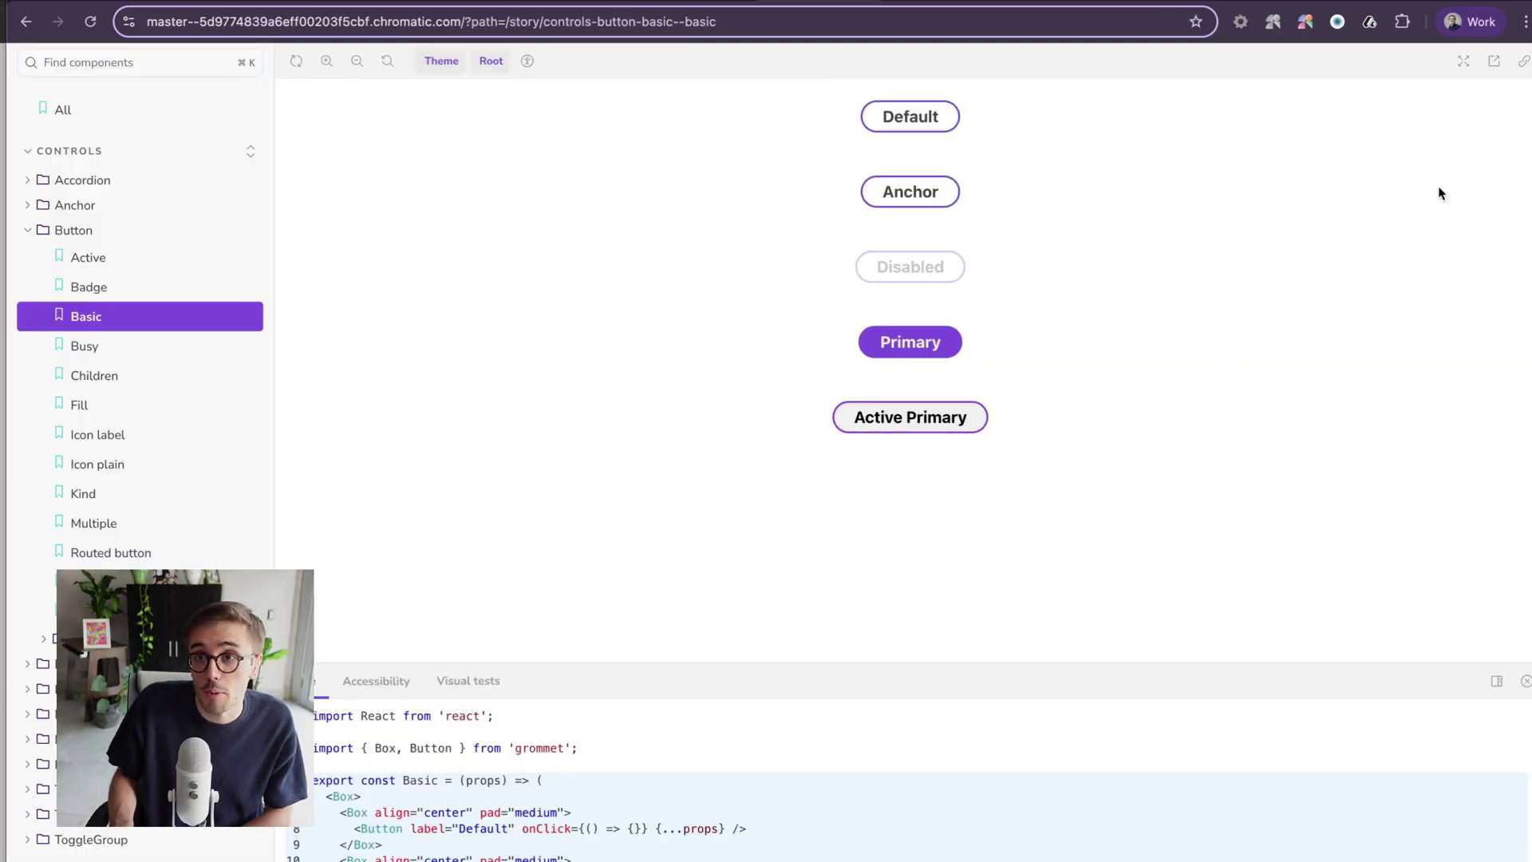
pyautogui.click(1490, 65)
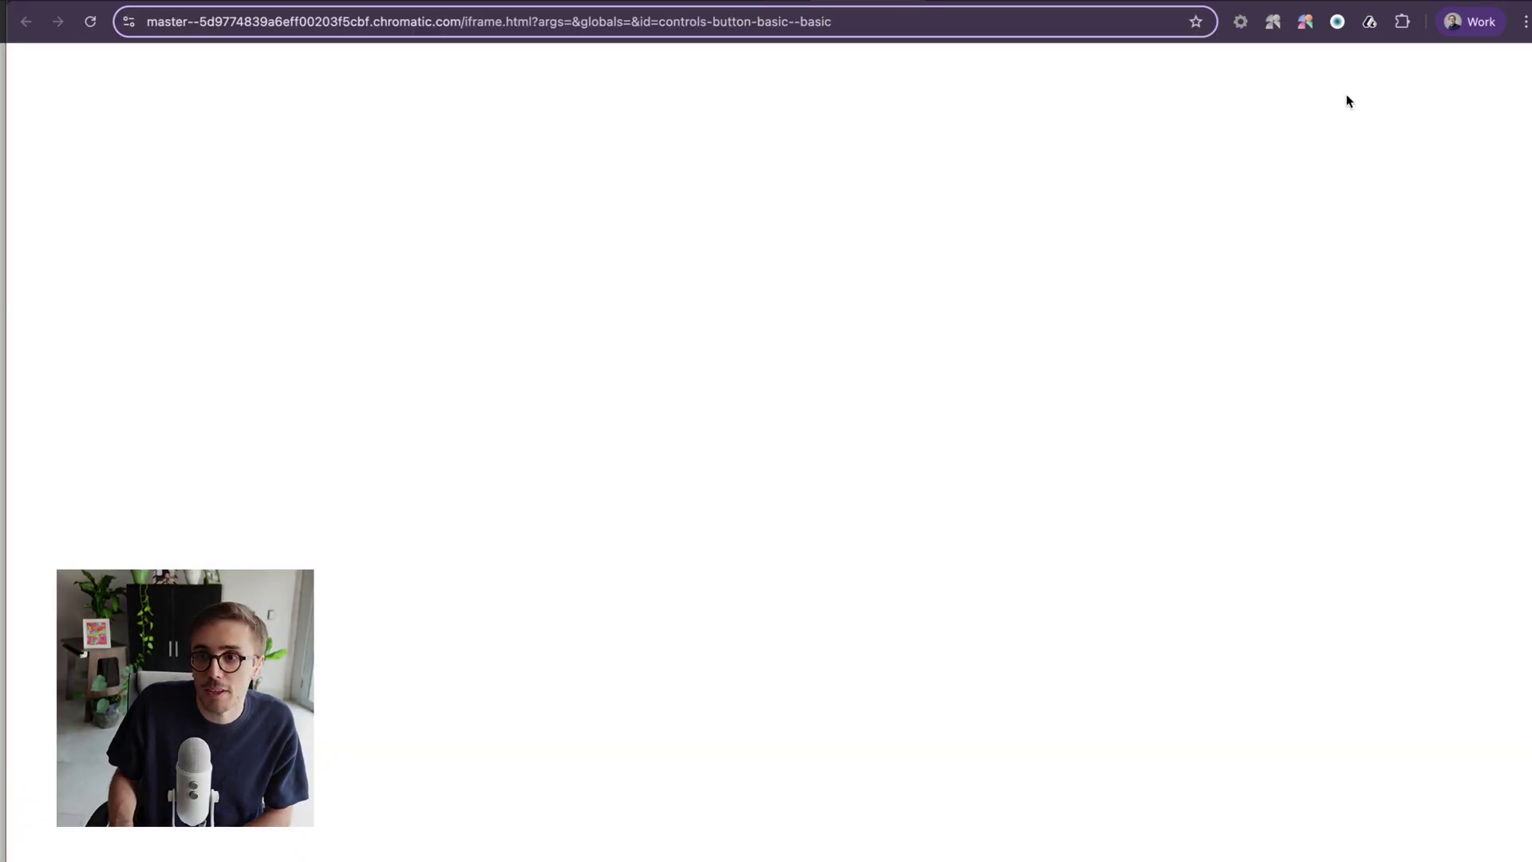
pyautogui.click(1306, 24)
pyautogui.click(1124, 154)
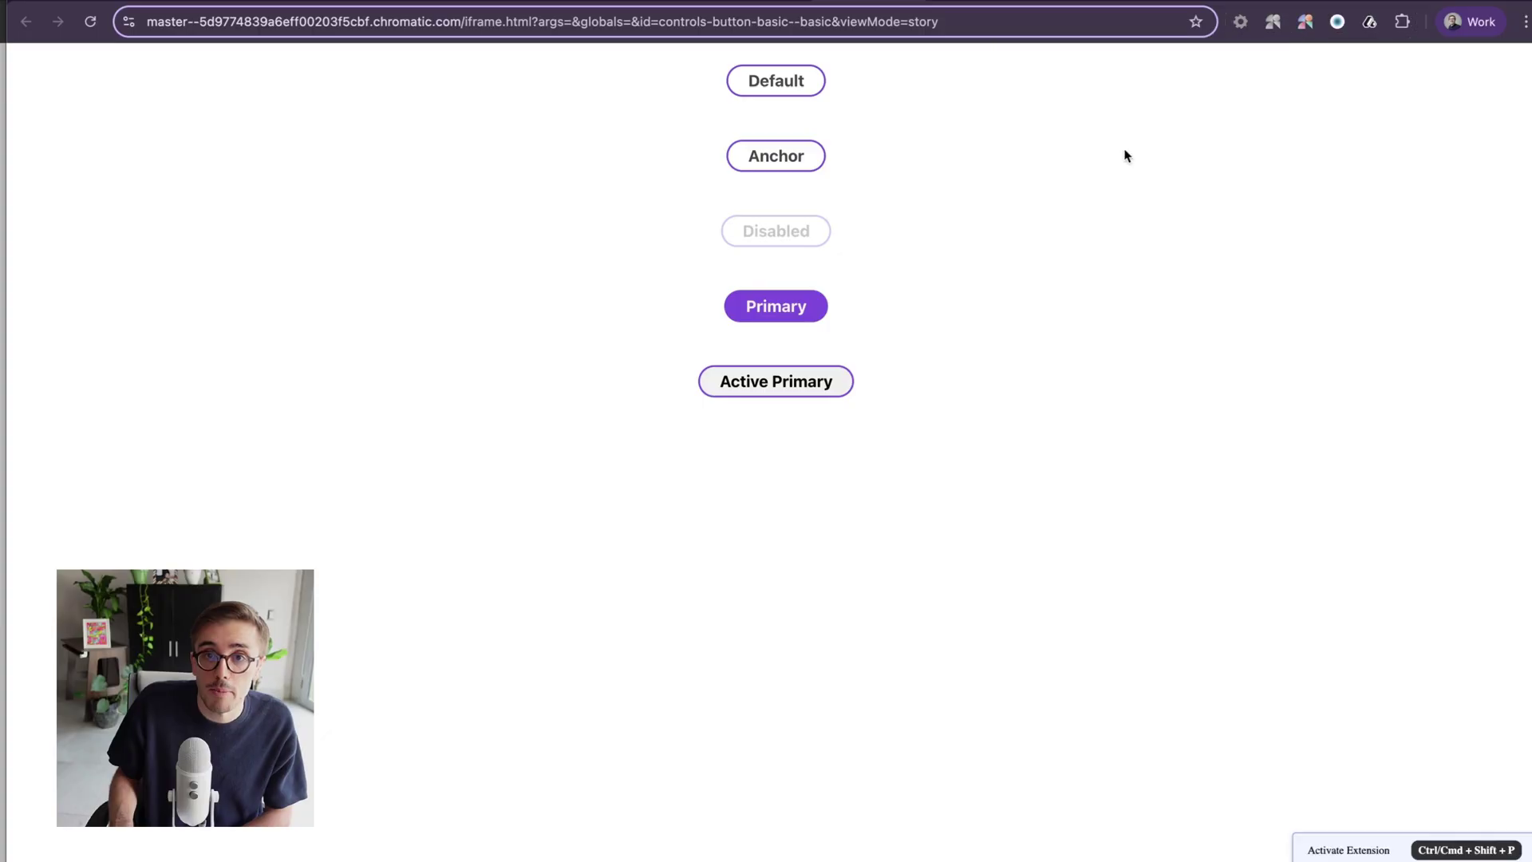
pyautogui.scroll(1, 1047, 238)
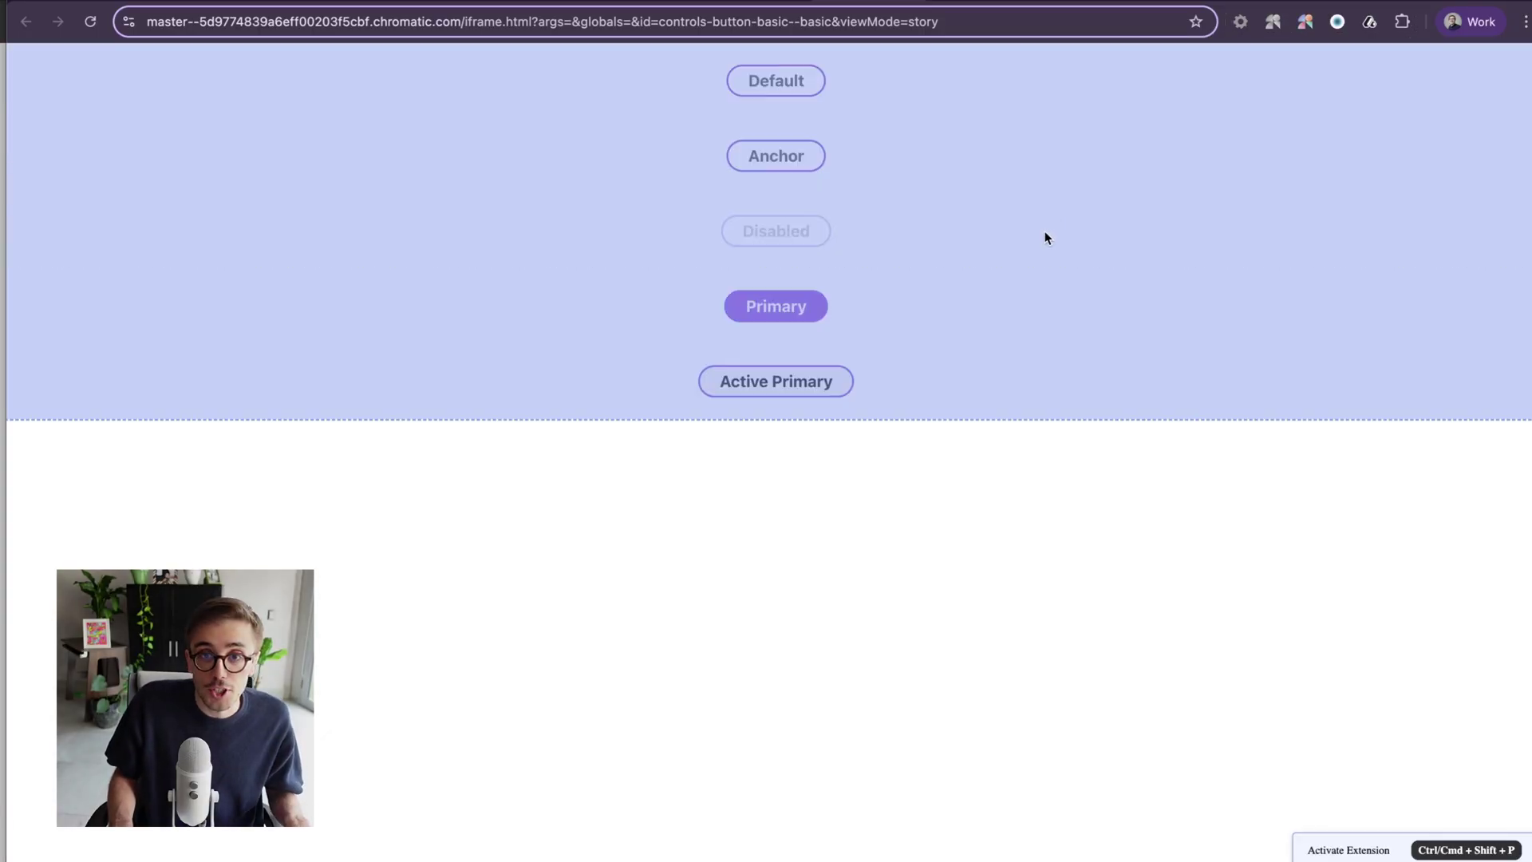
pyautogui.click(1048, 238)
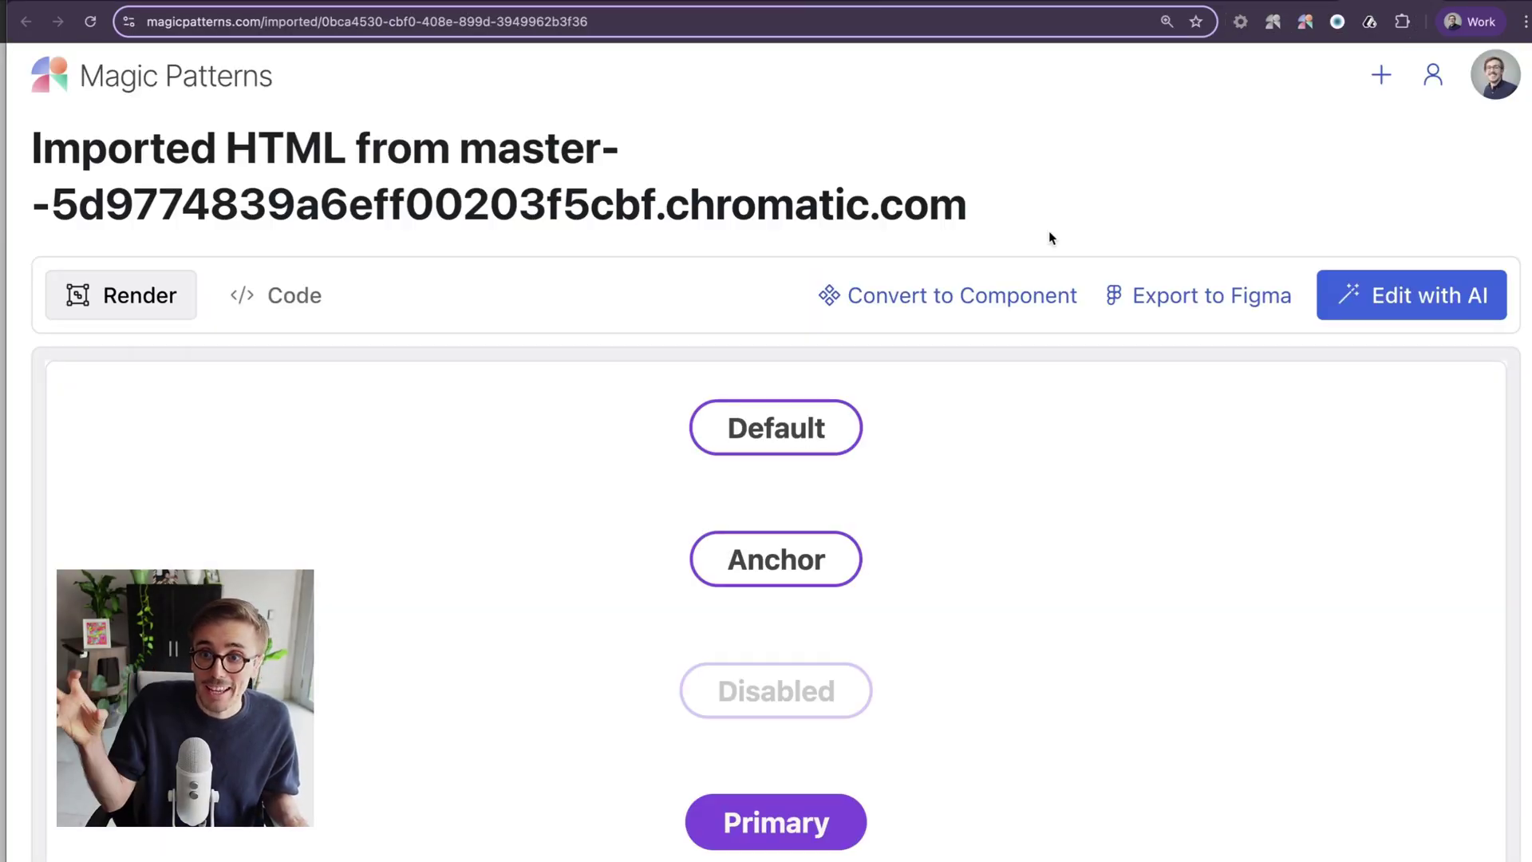
# - Convert the import into a Button component in the Stripe library and publish version v0.1
pyautogui.click(1013, 307)
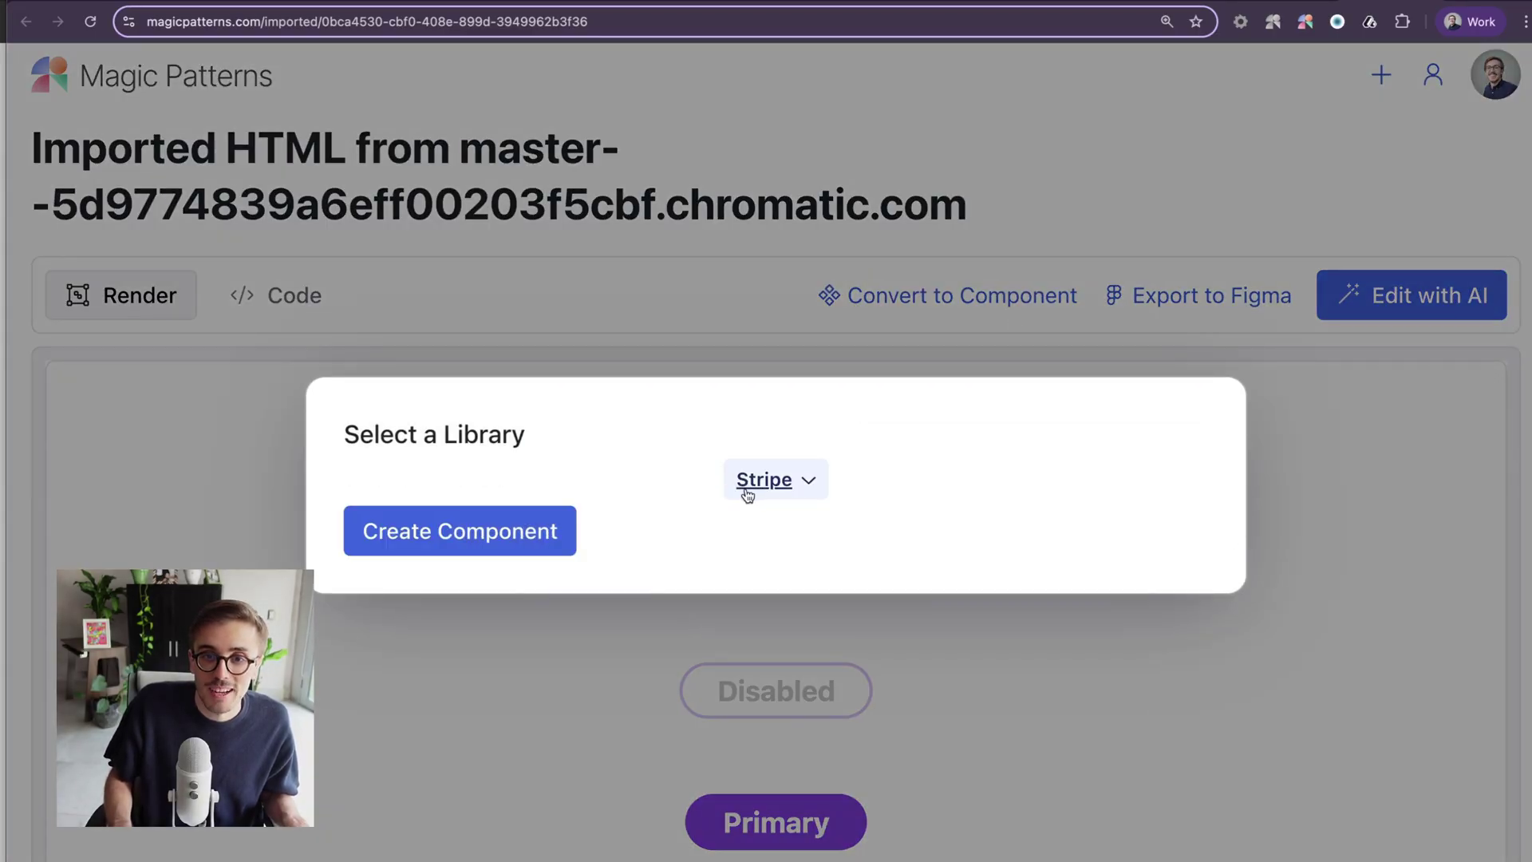
pyautogui.click(459, 530)
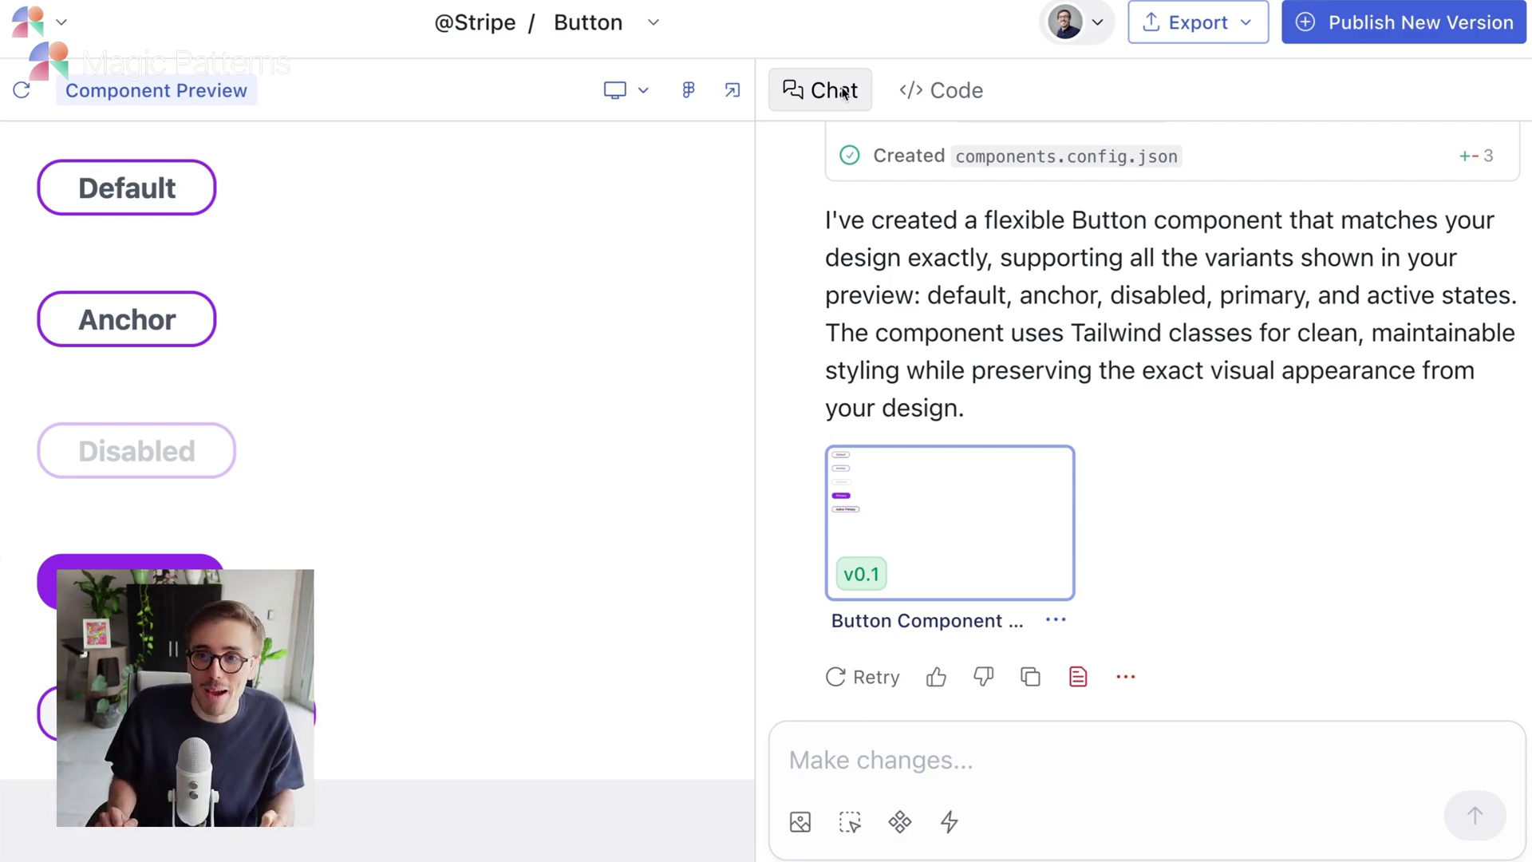
pyautogui.click(1412, 25)
pyautogui.click(658, 775)
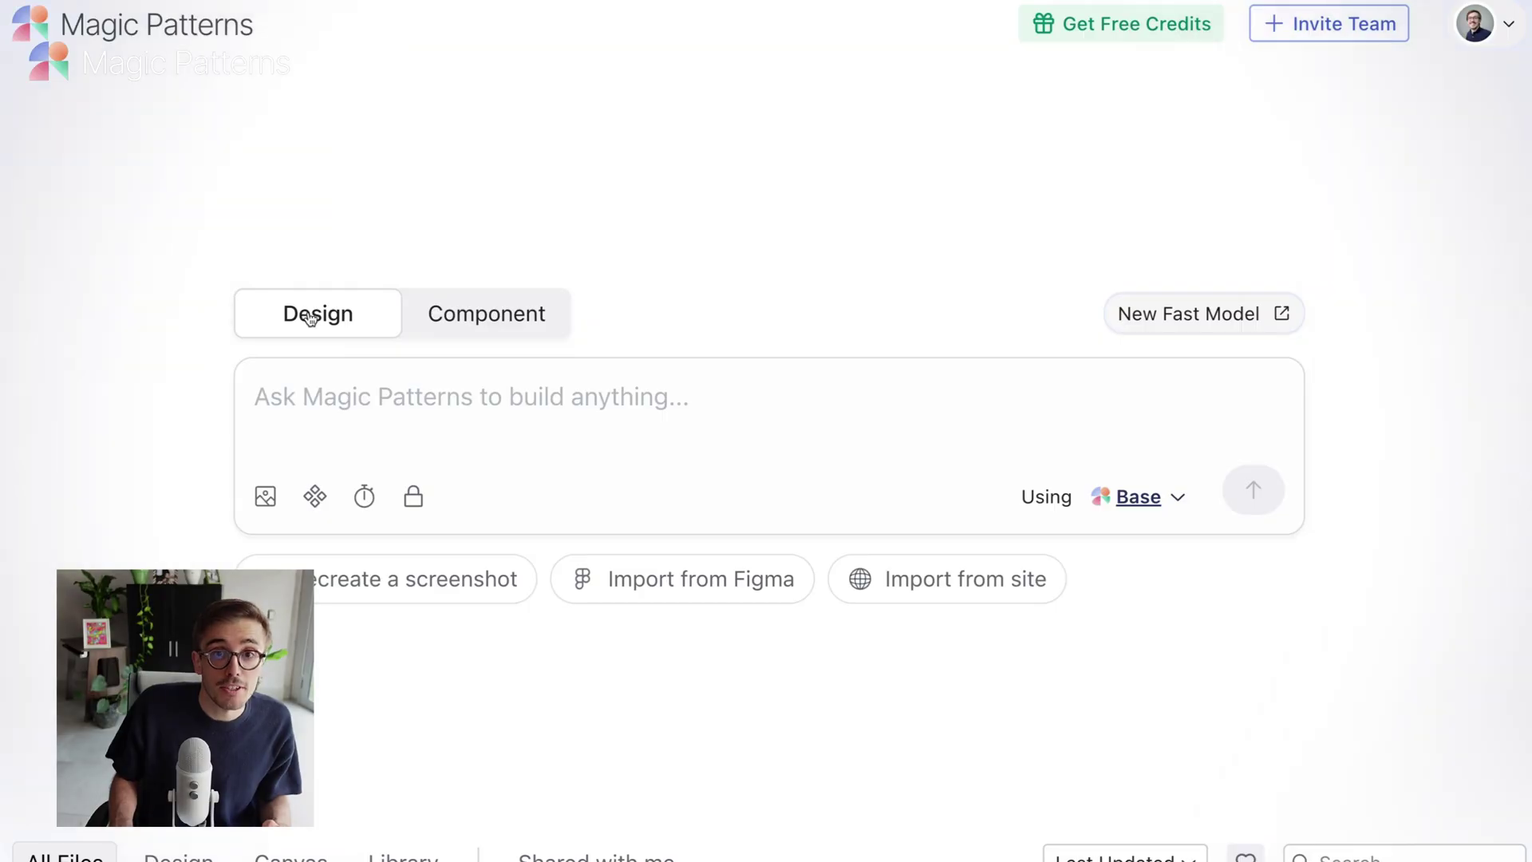
# - Switch the Design prompt to the Stripe preset, confirming it is connected to the Stripe library
pyautogui.click(1116, 499)
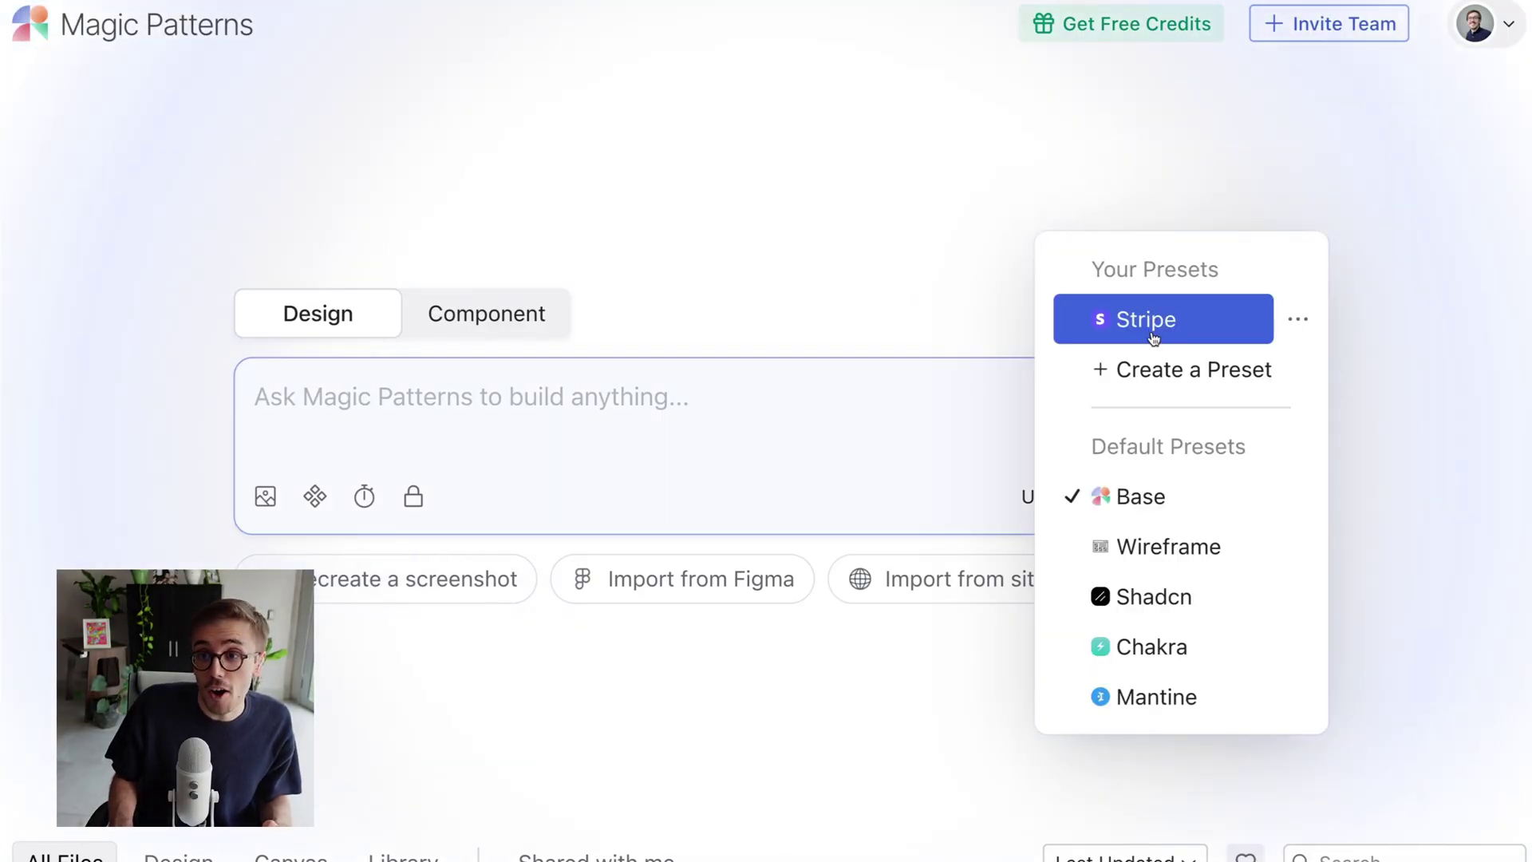
pyautogui.click(1298, 322)
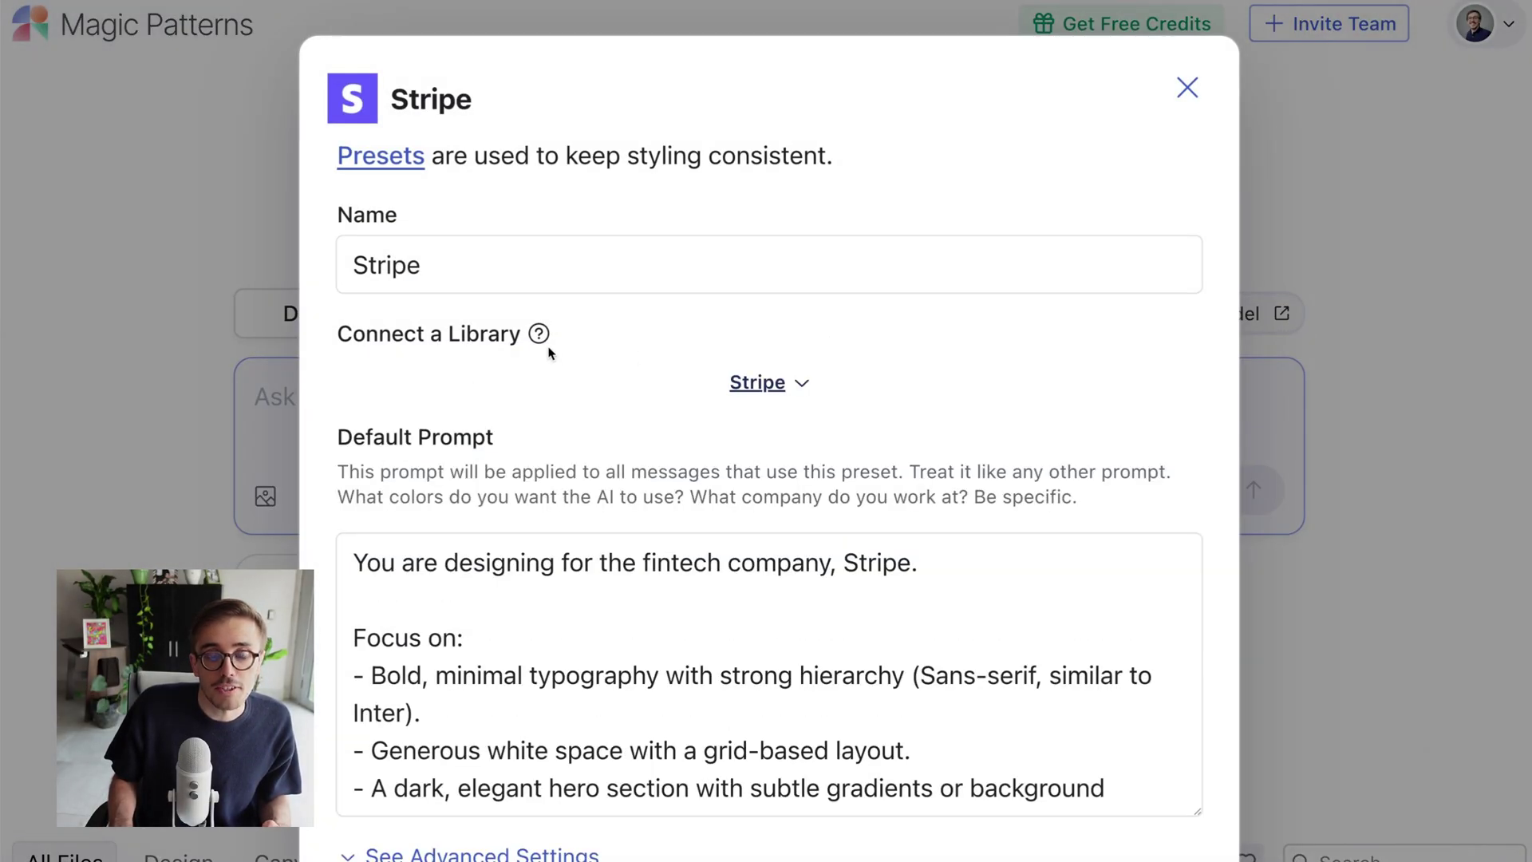
pyautogui.click(791, 401)
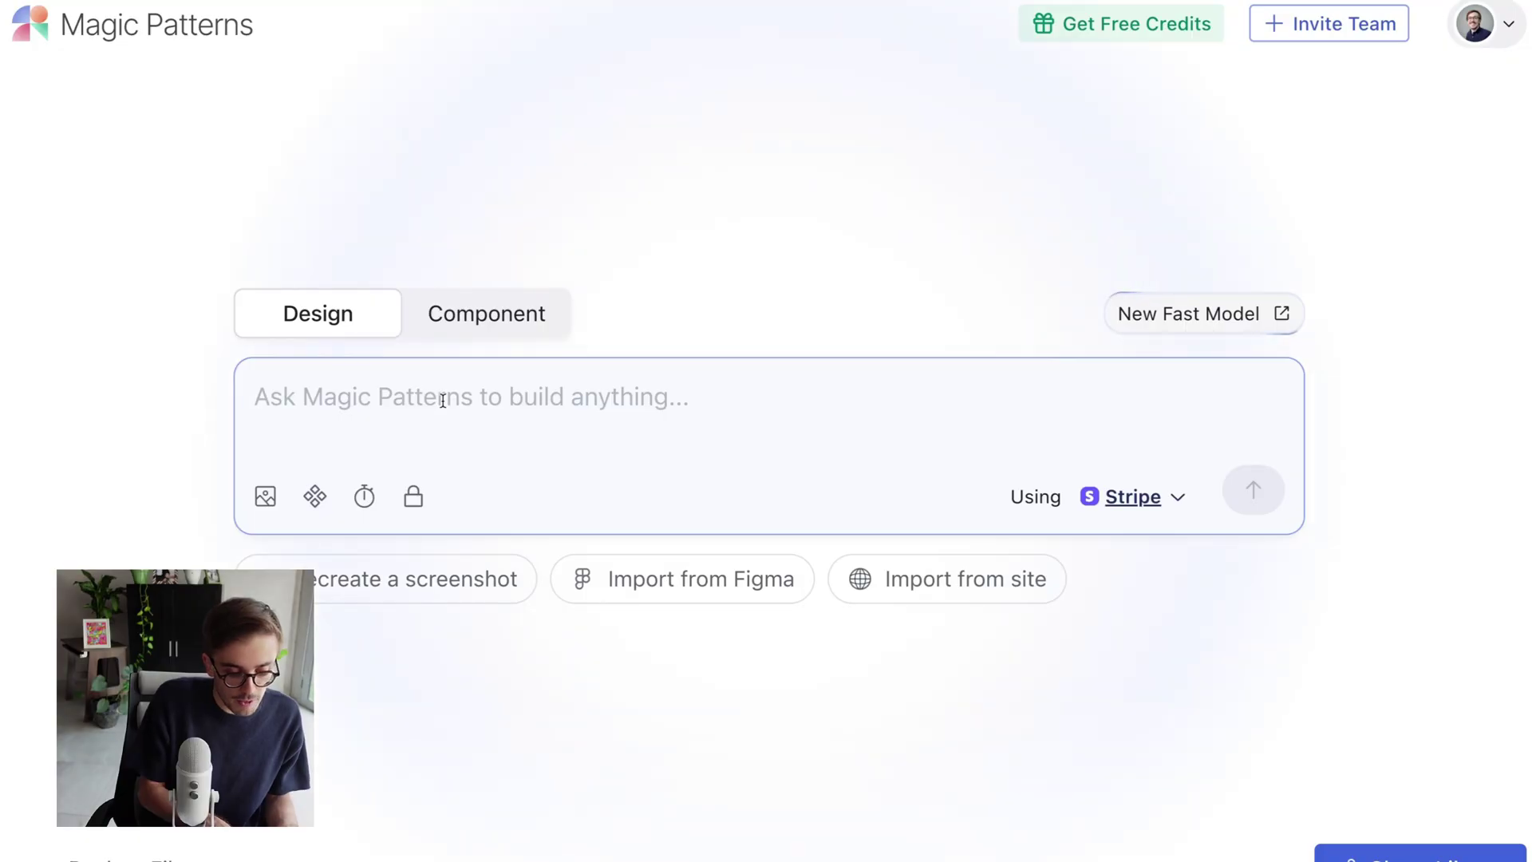
# - Generate an 'invoice dashboard' and inspect its installed Button, PaymentsIcon and SearchInput components
pyautogui.write('invoice dashboard')
pyautogui.press('Return')
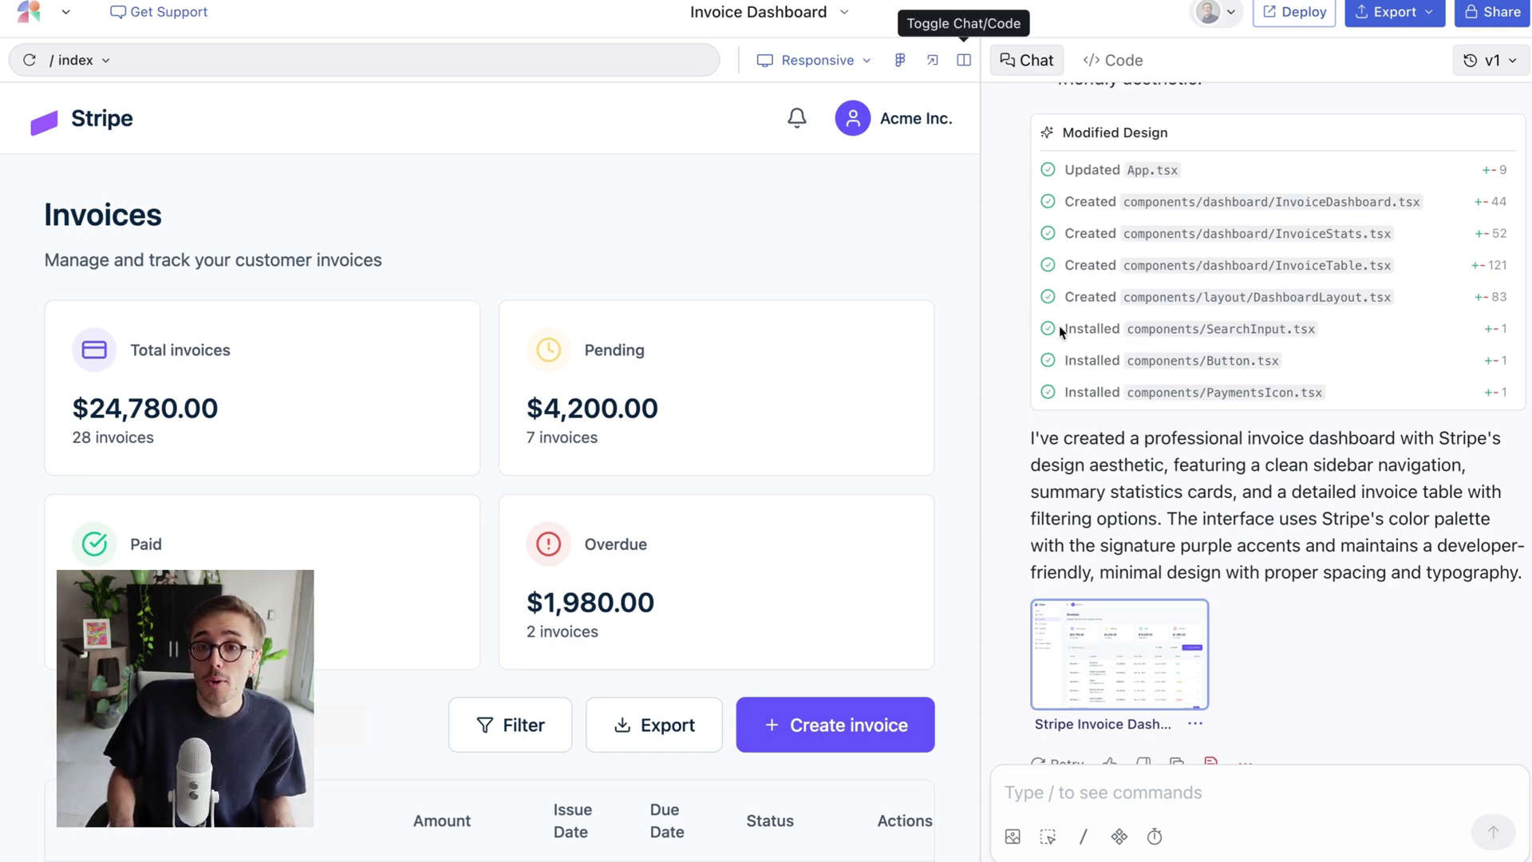
pyautogui.moveTo(1068, 327); pyautogui.dragTo(1343, 410)
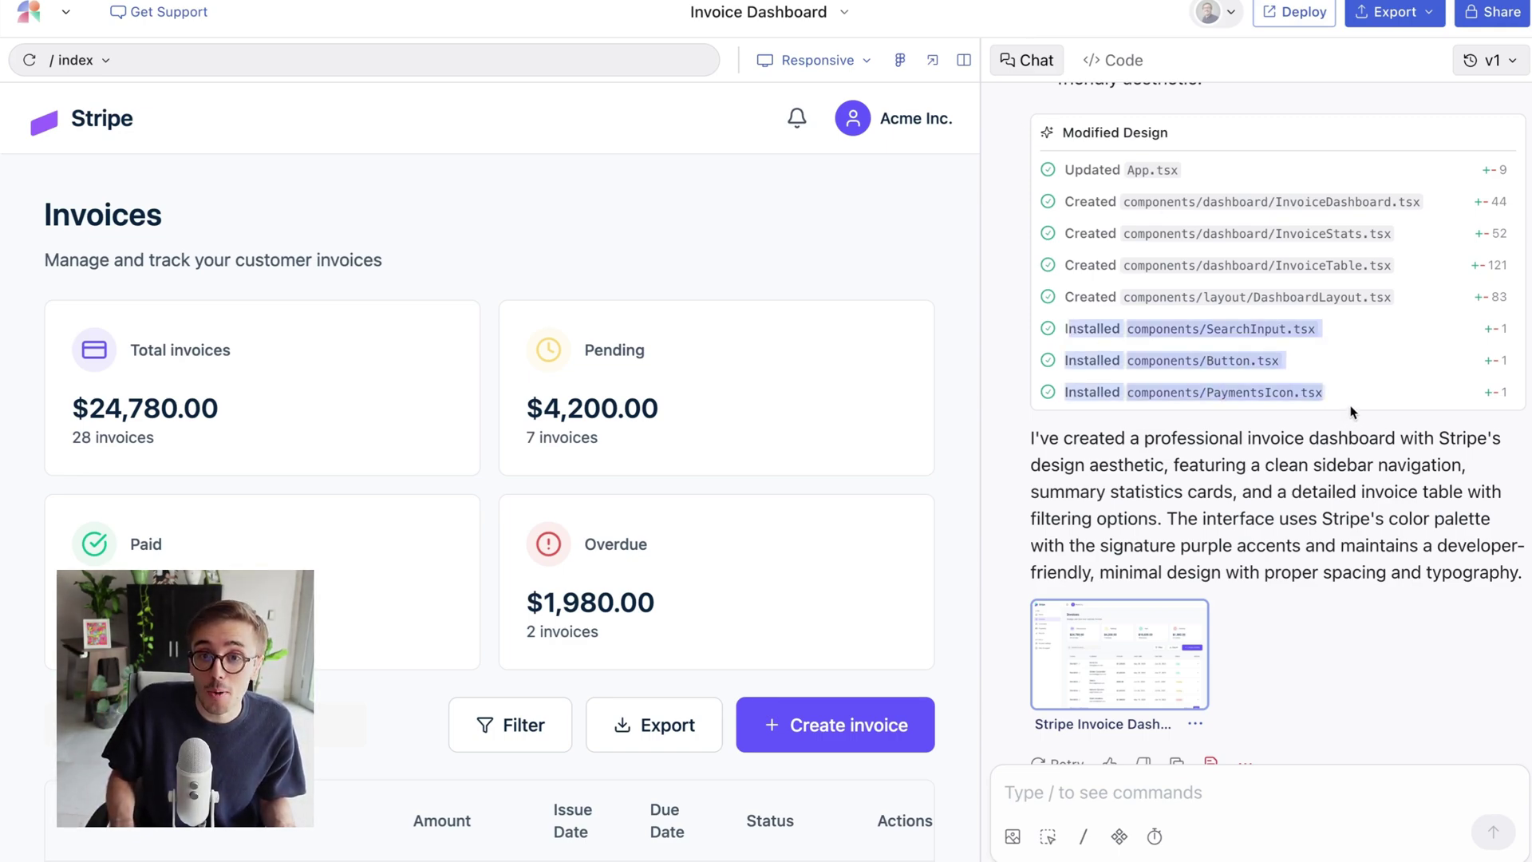
pyautogui.click(1133, 70)
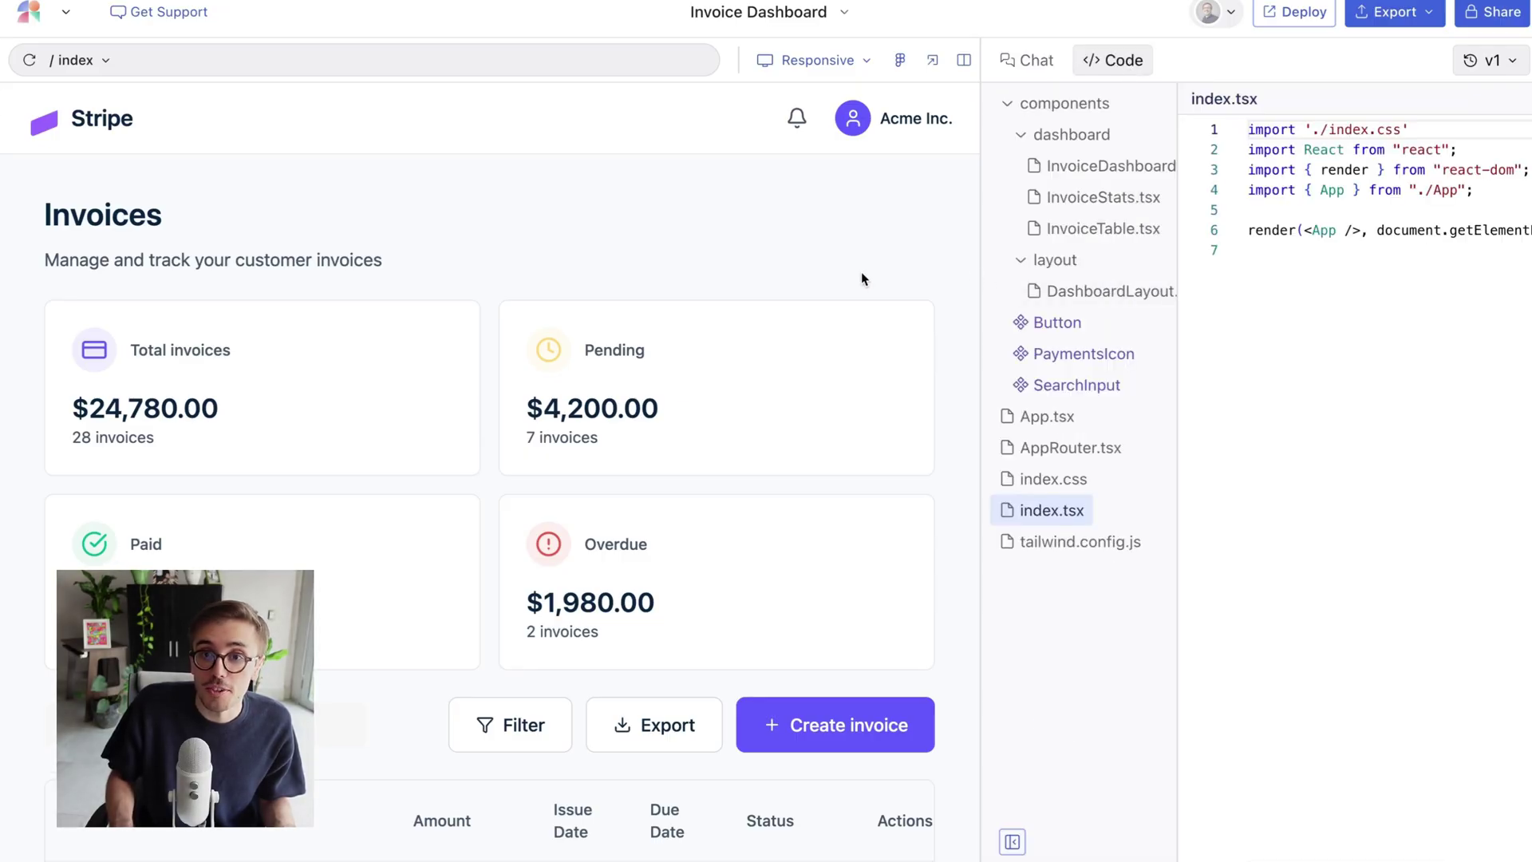
pyautogui.click(1067, 322)
pyautogui.click(1073, 355)
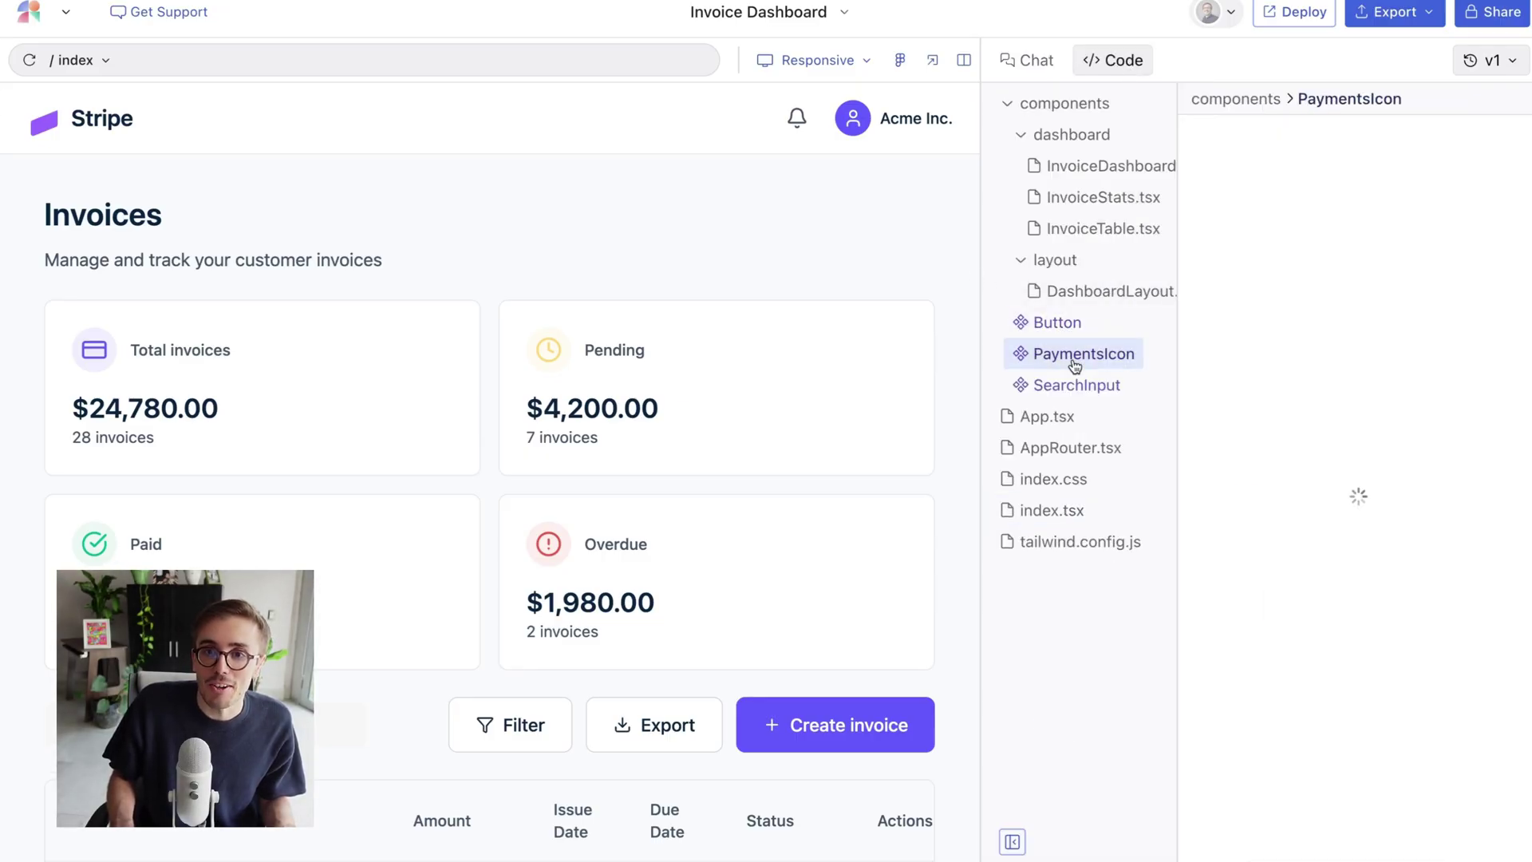
pyautogui.click(1077, 386)
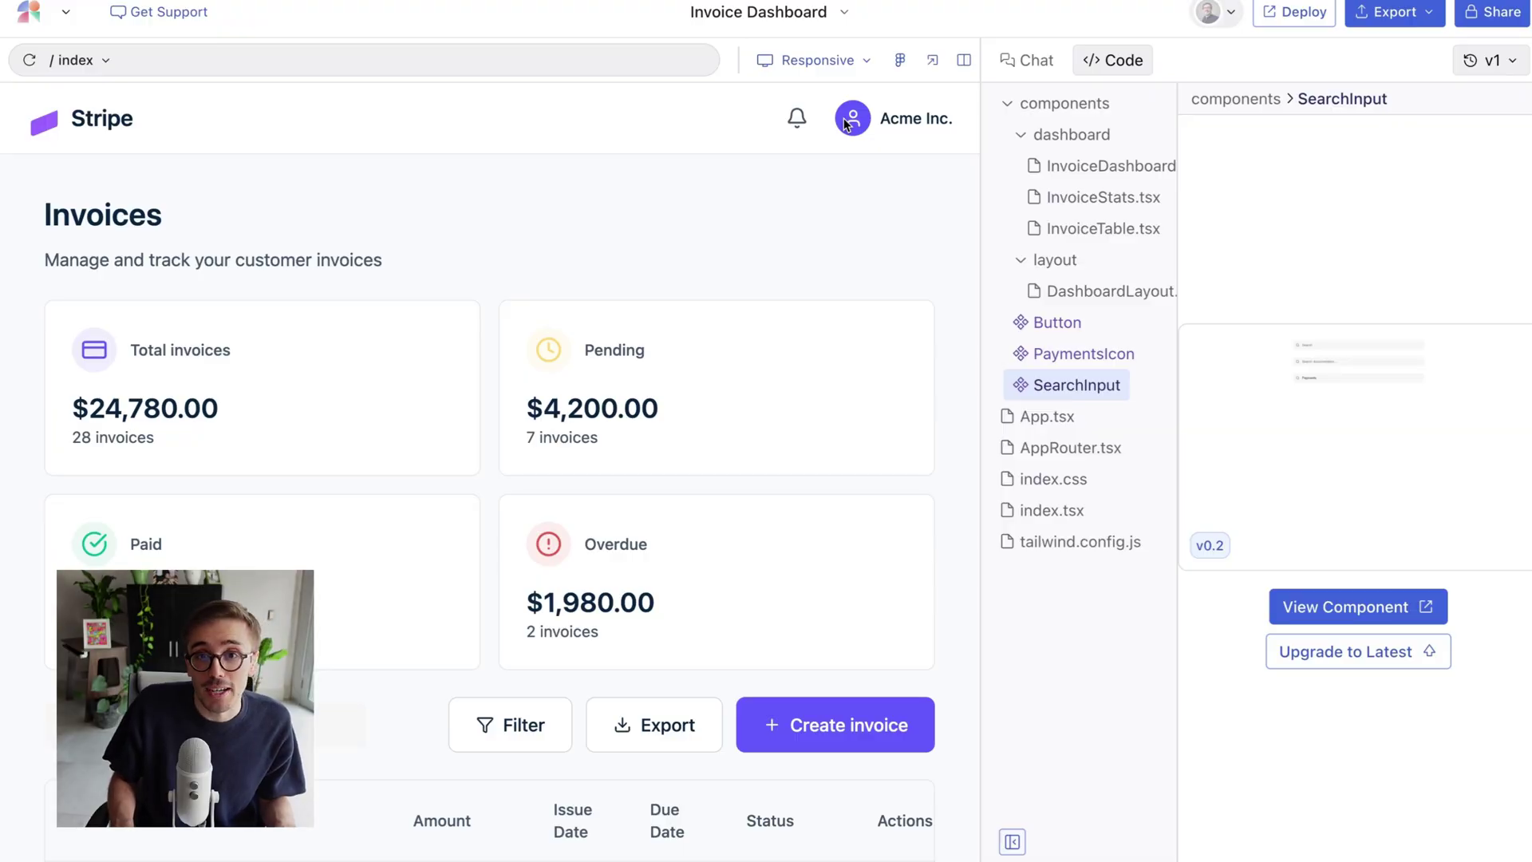
pyautogui.click(1027, 59)
pyautogui.click(1121, 792)
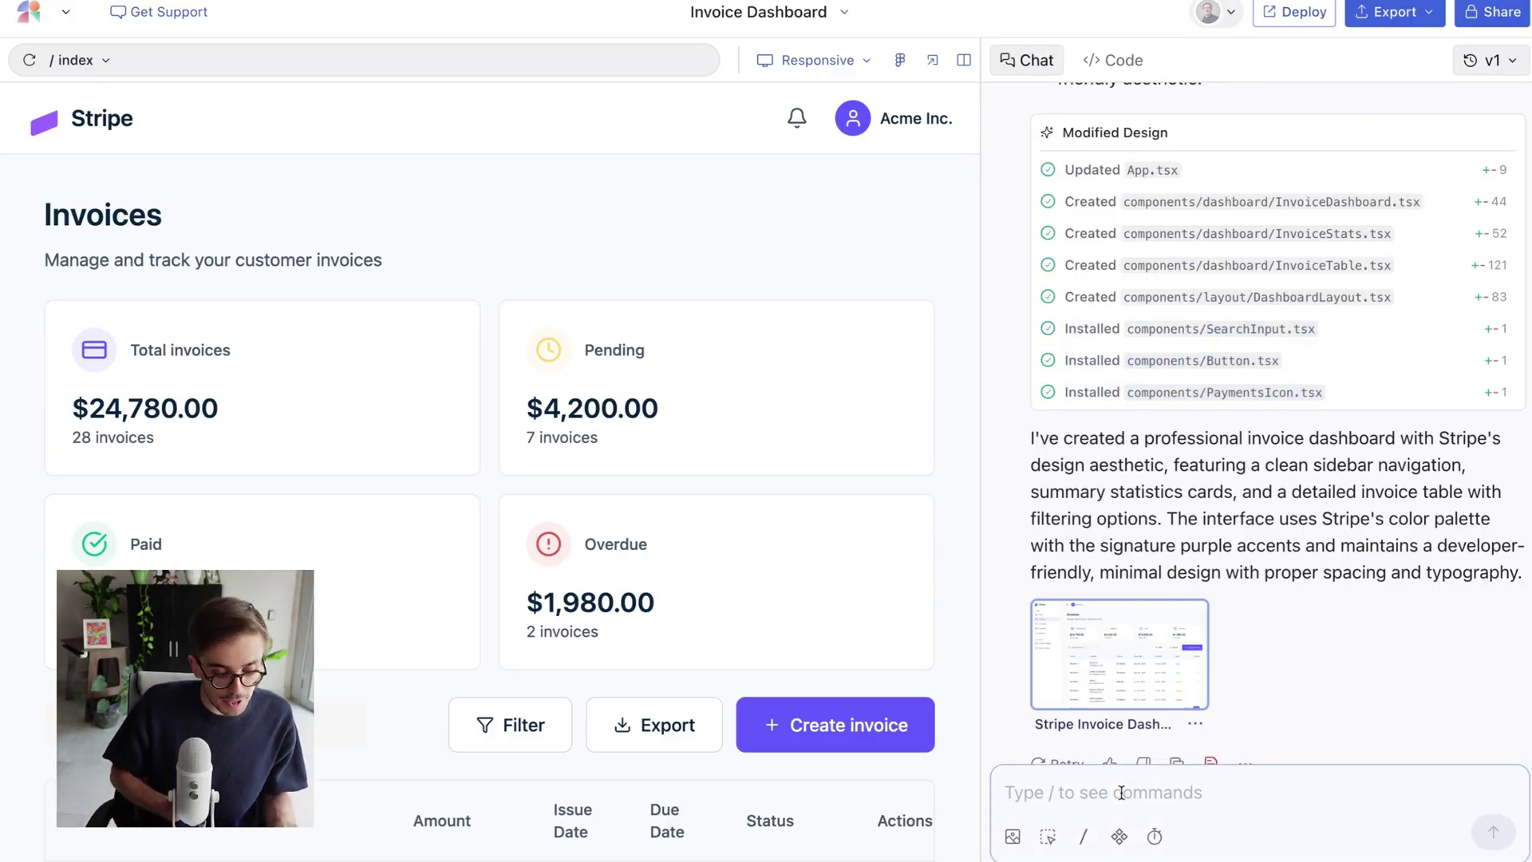
pyautogui.write('use my')
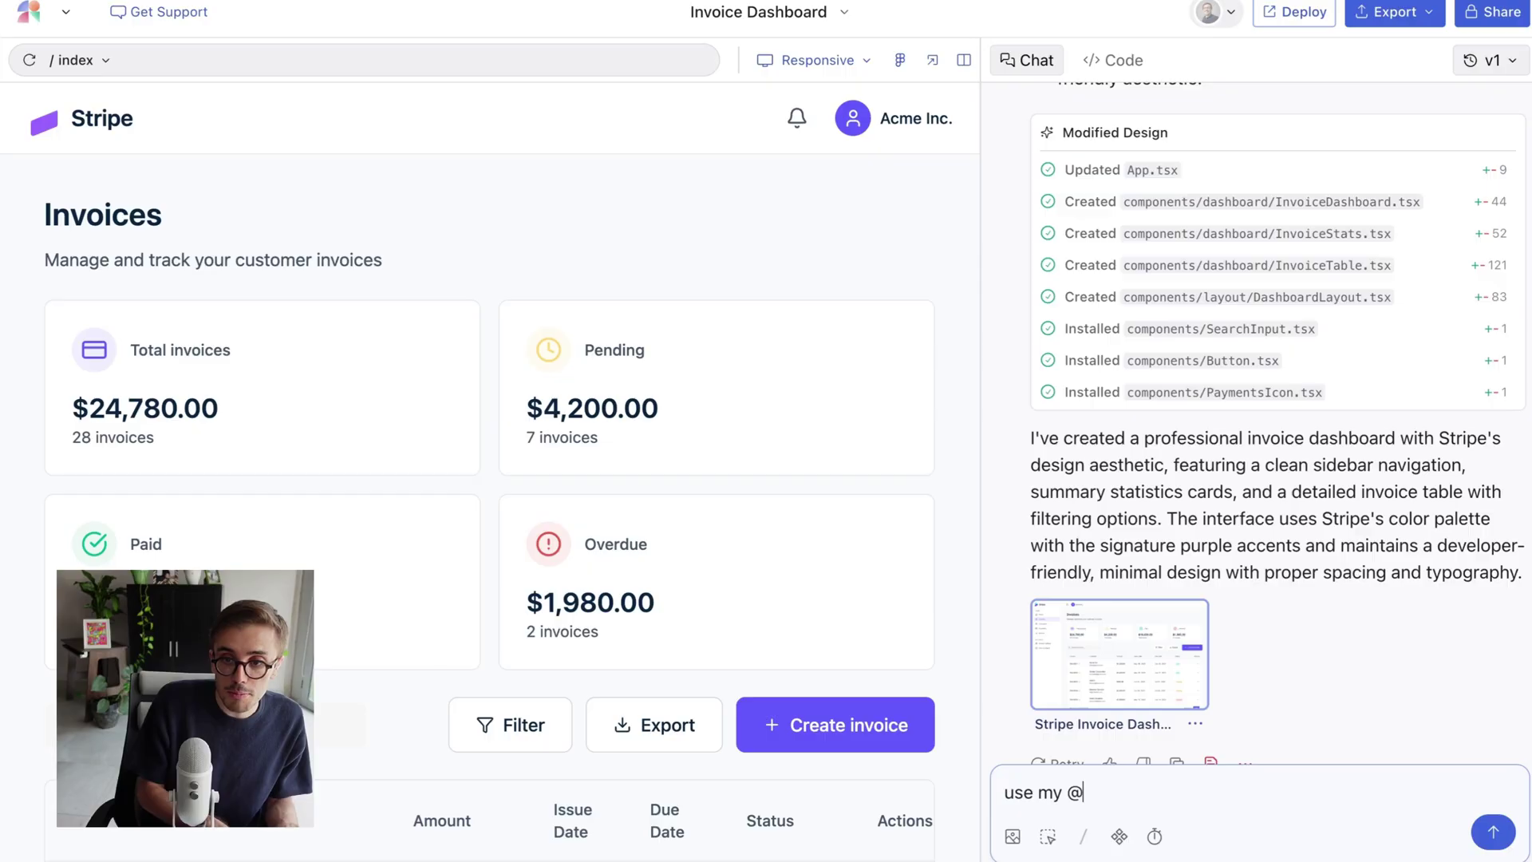
pyautogui.write(' @stripe')
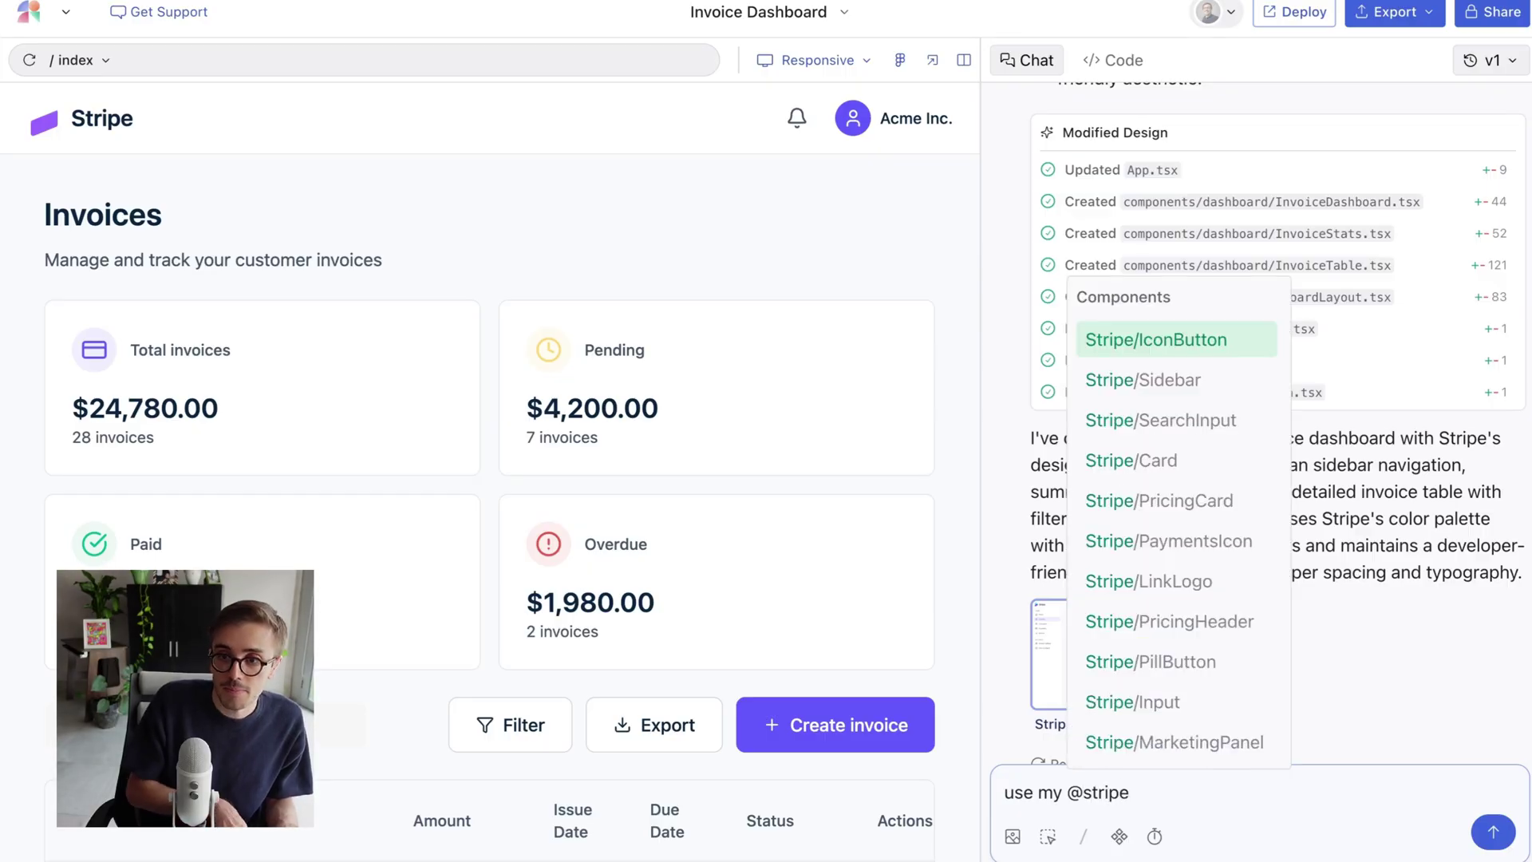
pyautogui.click(1167, 540)
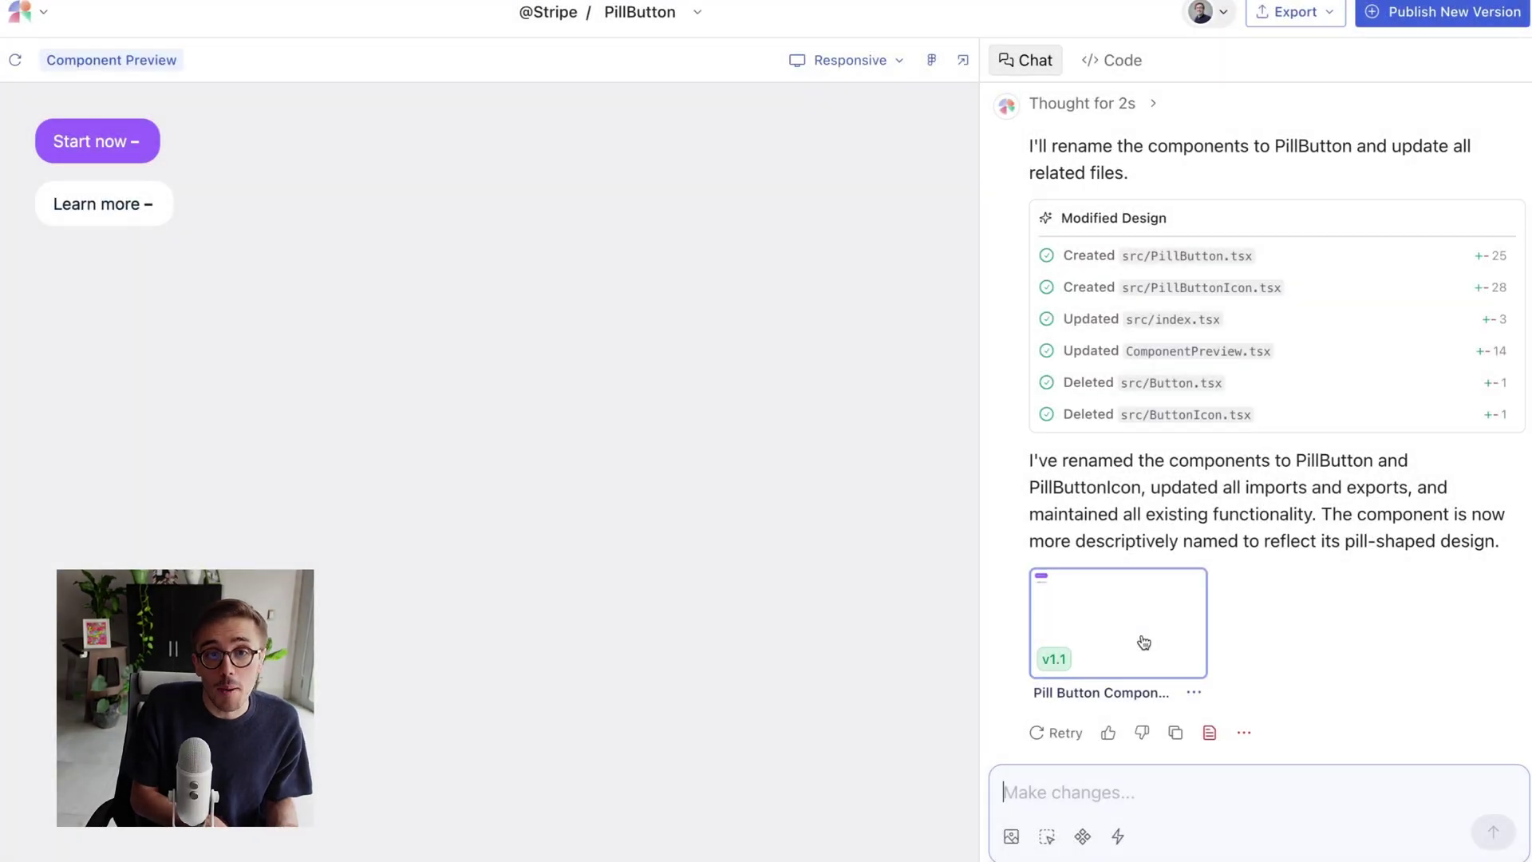
# - Change PillButton's hover colour from black to purple and publish it as version 1.2
pyautogui.write('u')
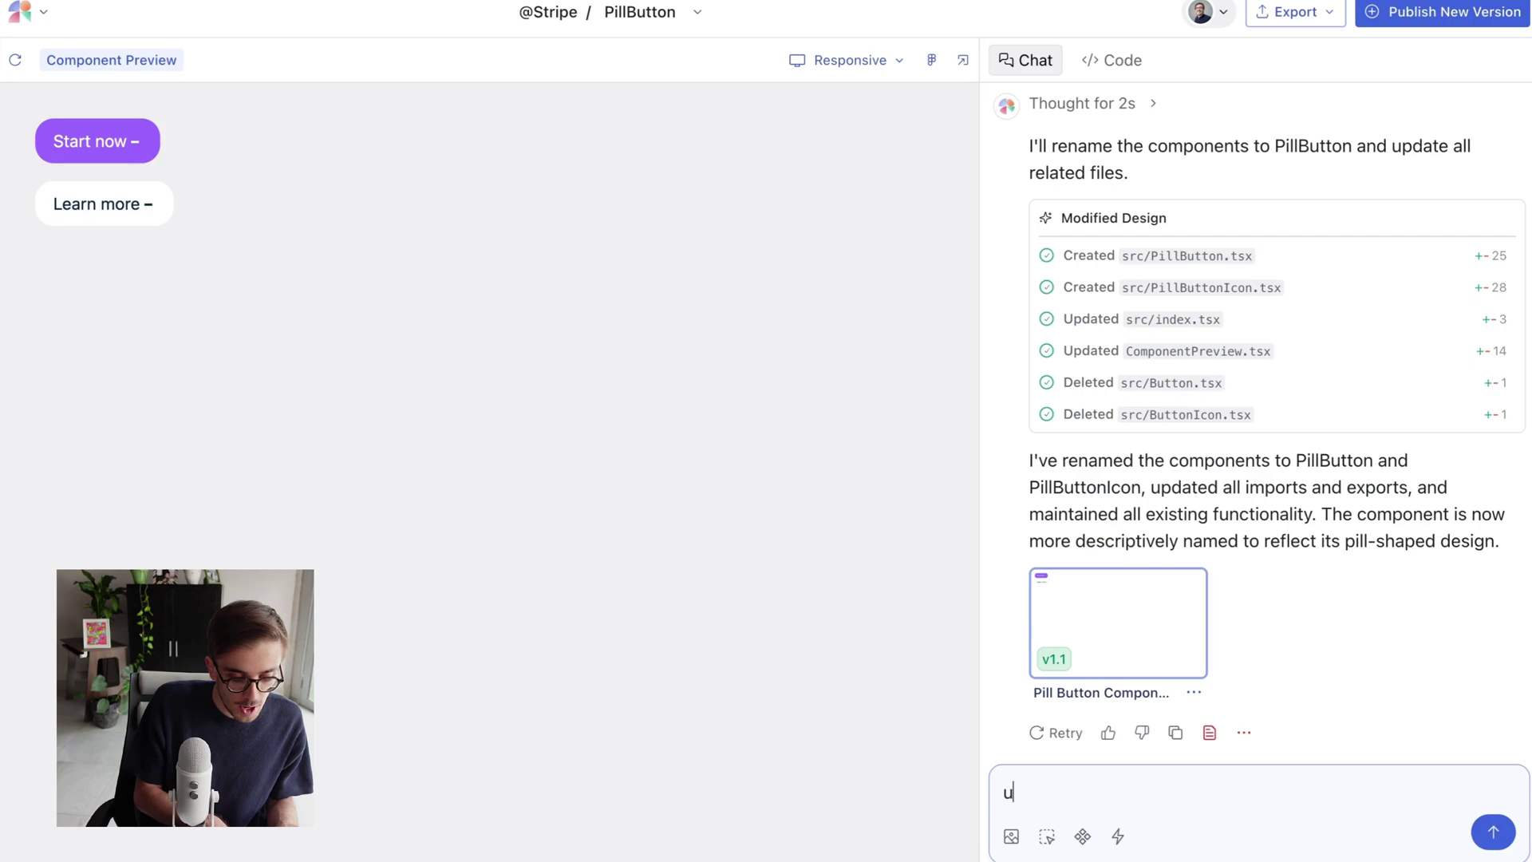
pyautogui.write('pdate the hover effect to not be black it should be purple')
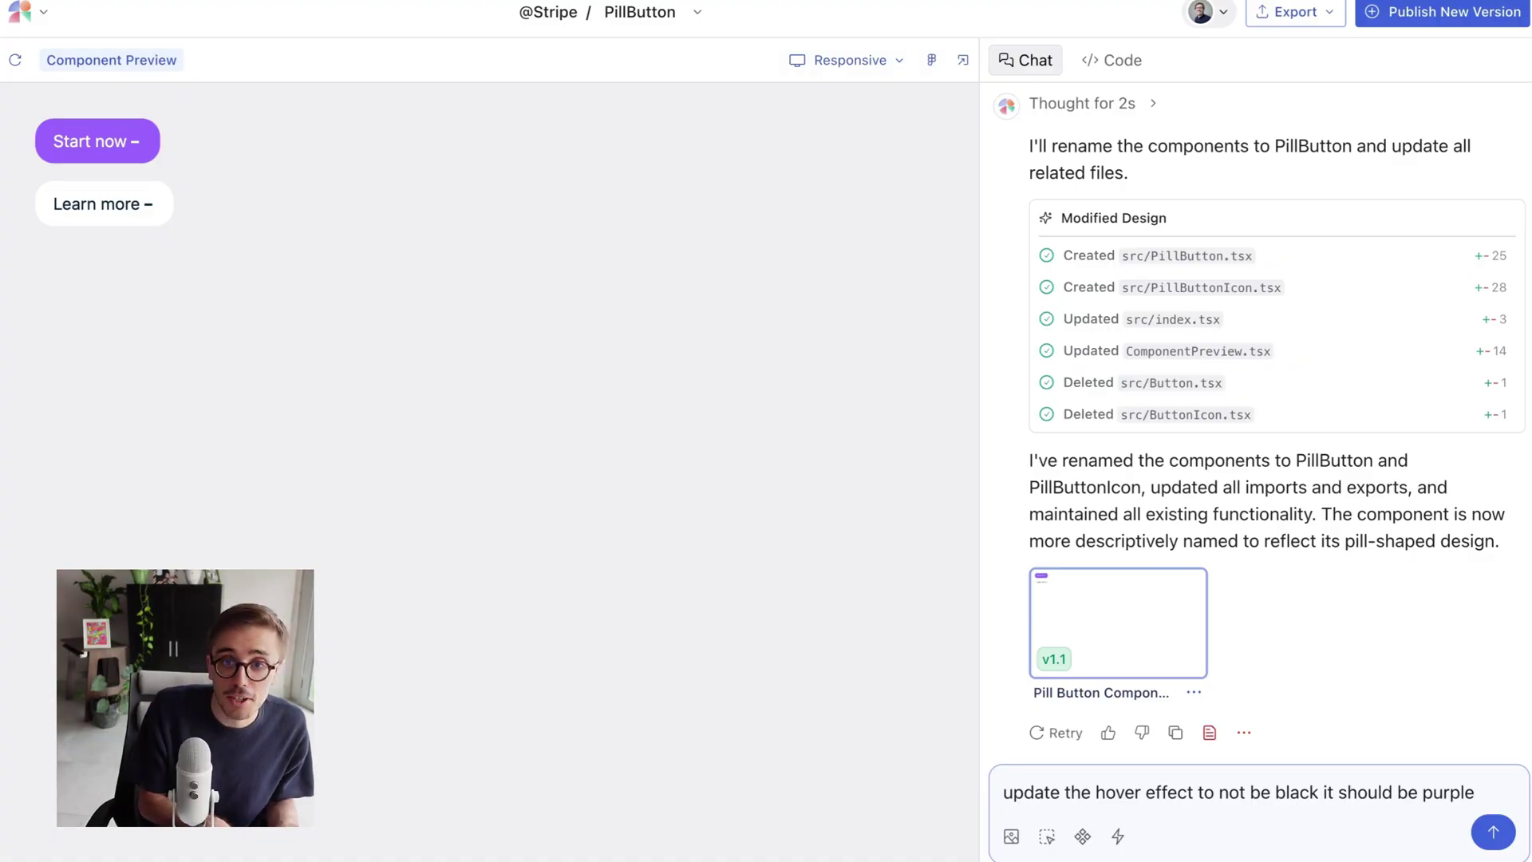
pyautogui.press('Return')
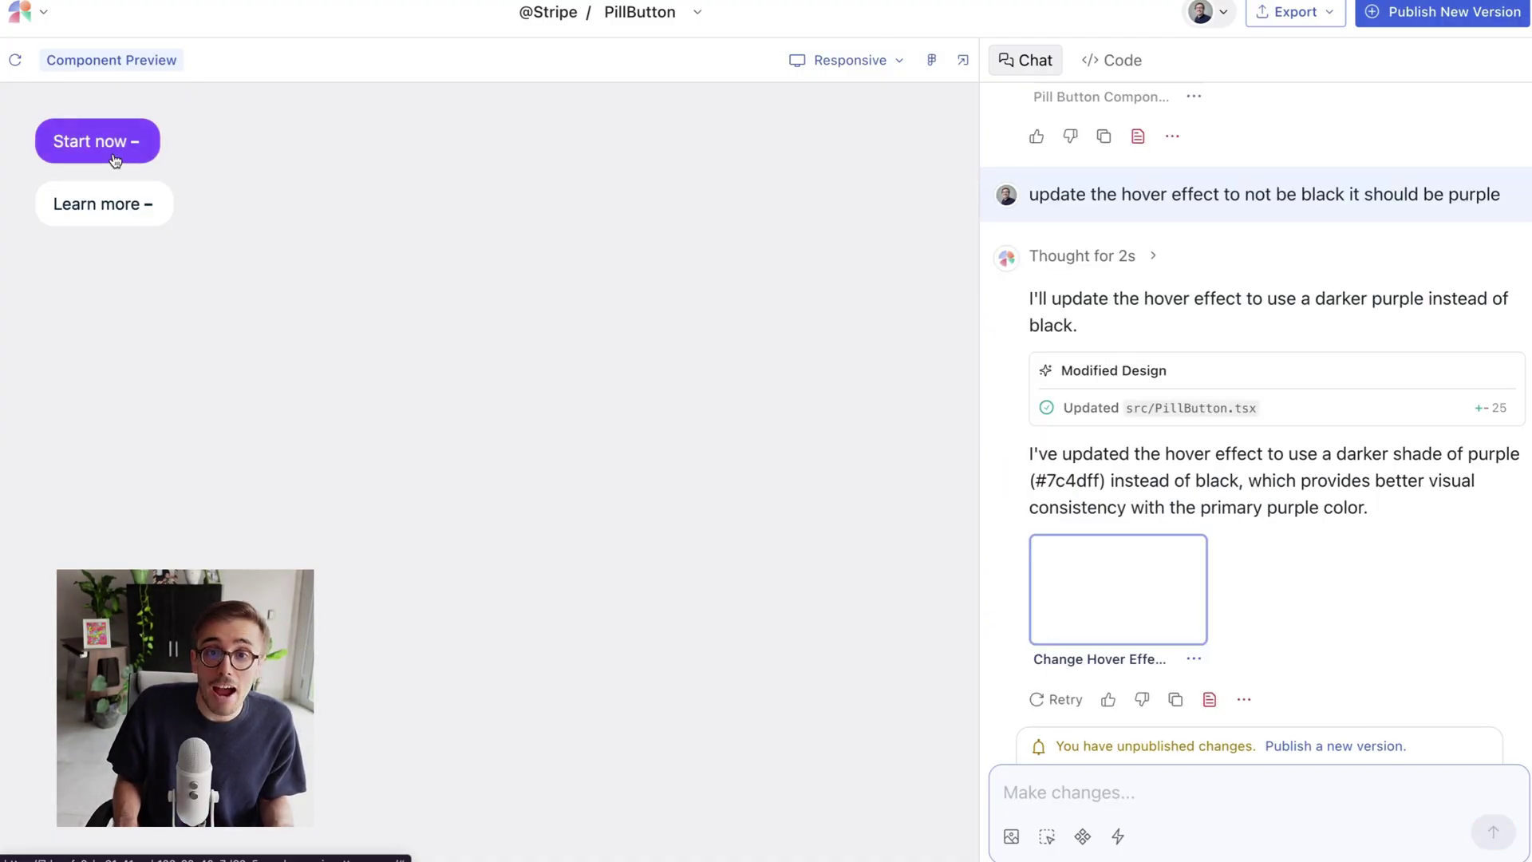
pyautogui.click(1314, 748)
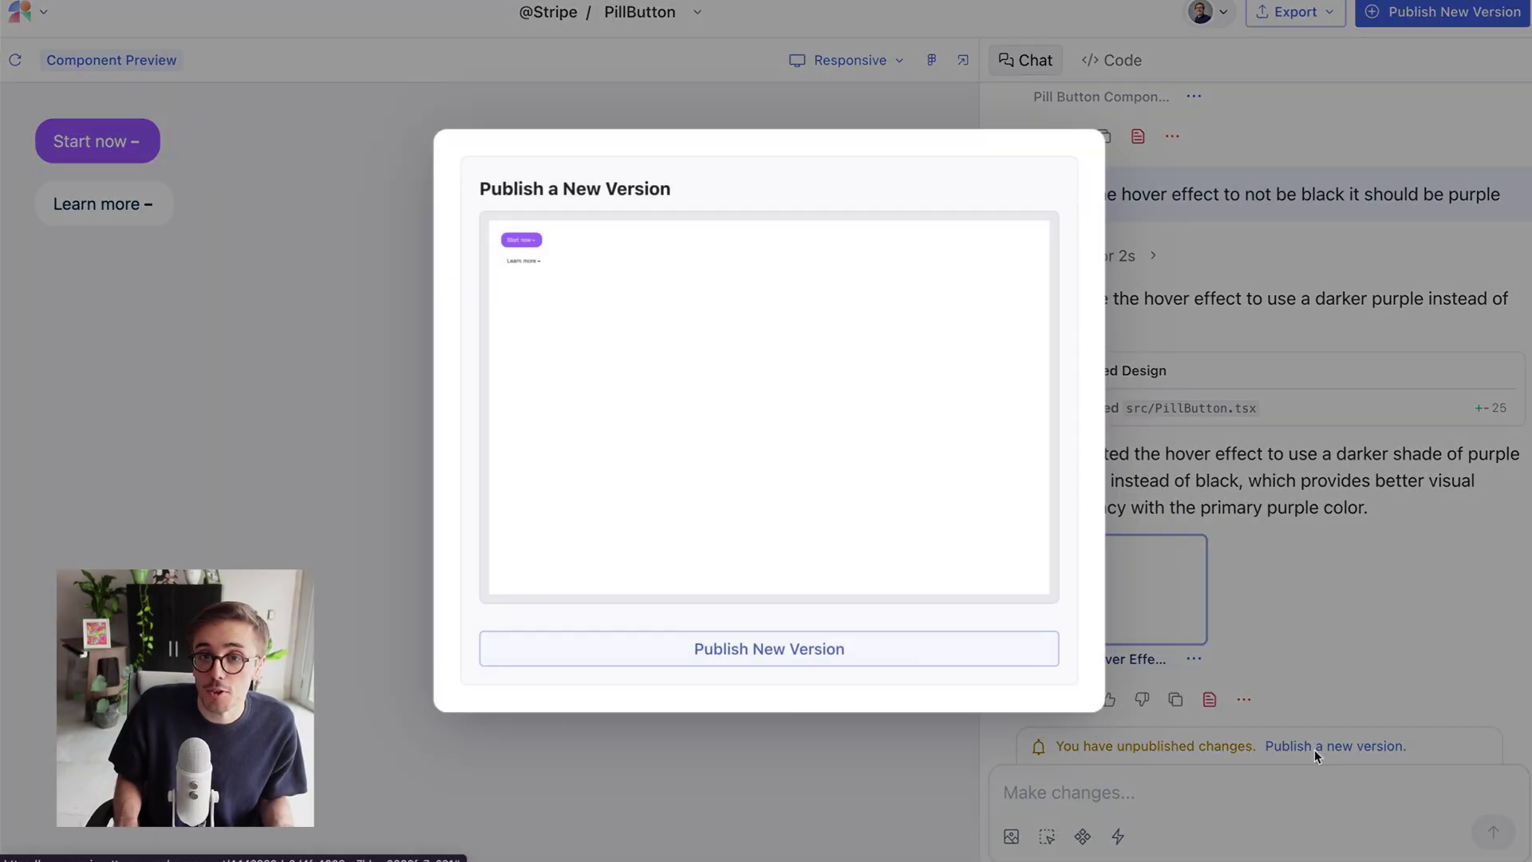
pyautogui.click(758, 659)
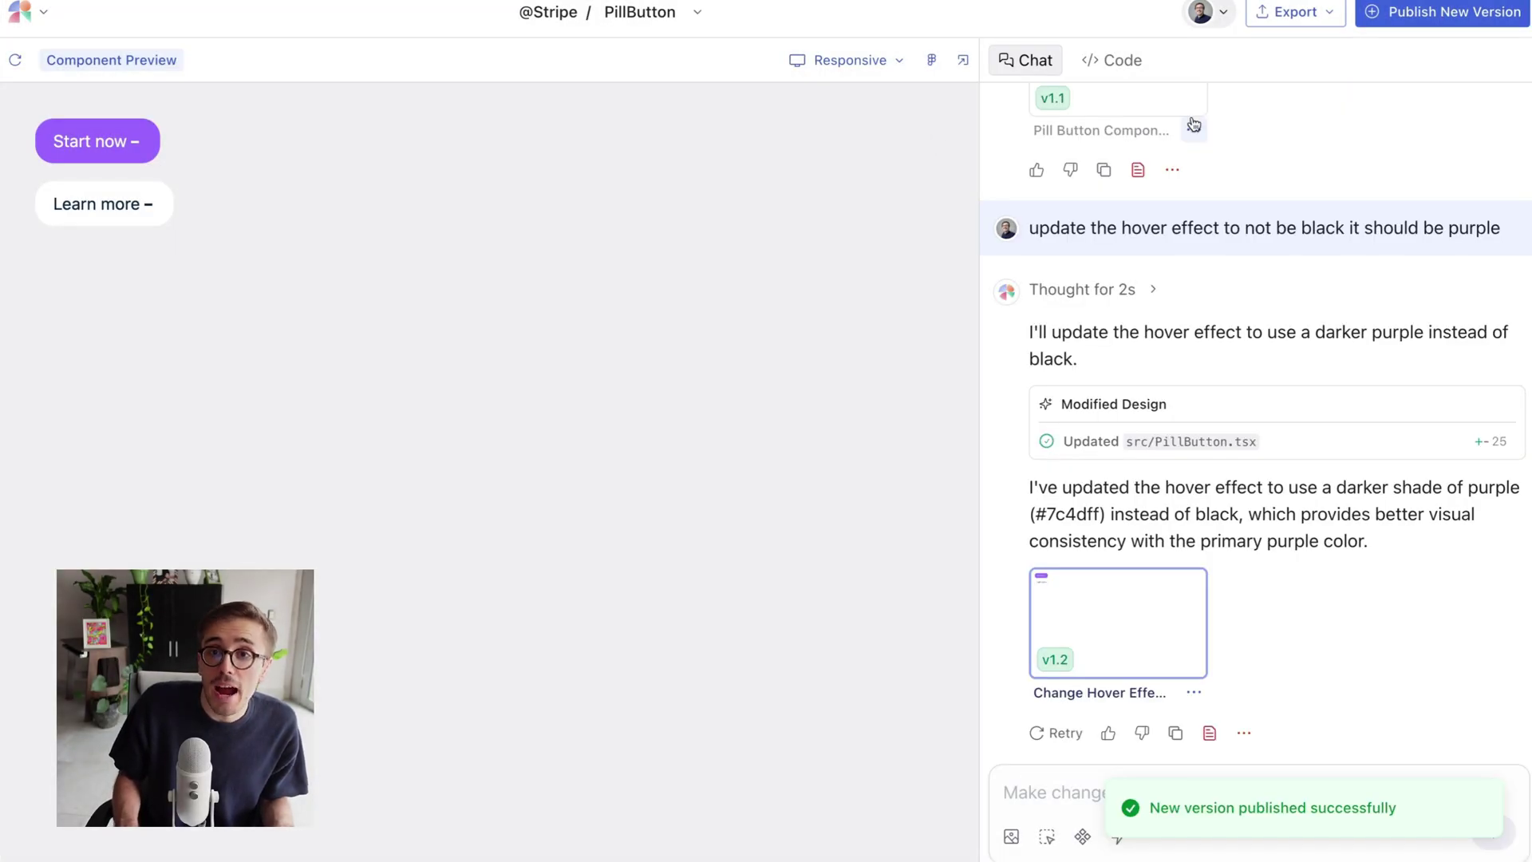
pyautogui.click(1223, 16)
# - In the Dashboard Redesign - Fork code, upgrade PillButton from v1.0 to v1.2, creating project v2
pyautogui.click(1245, 141)
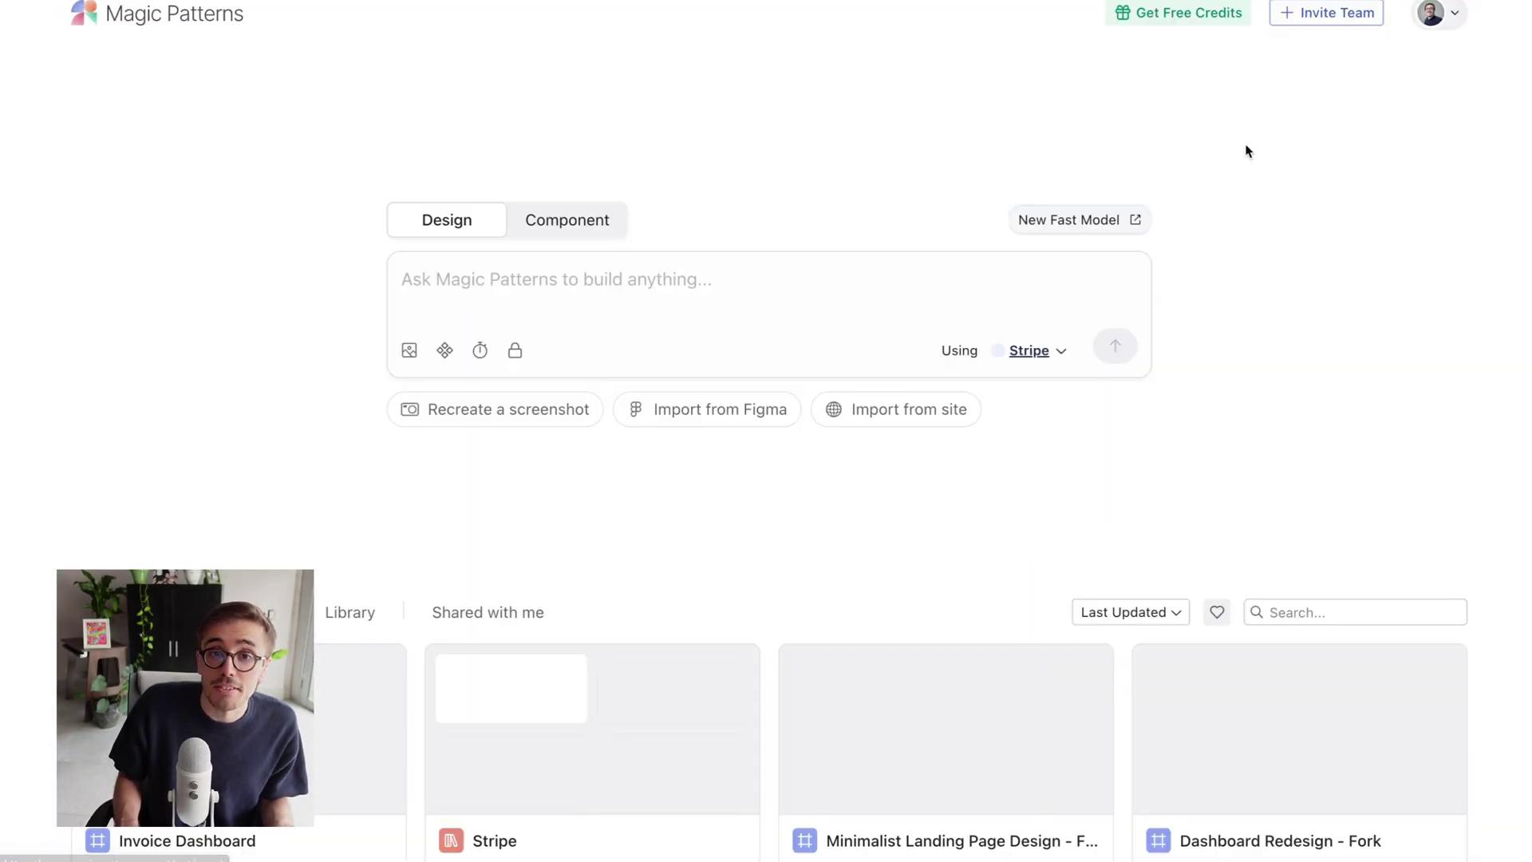
pyautogui.scroll(-3, 480, 552)
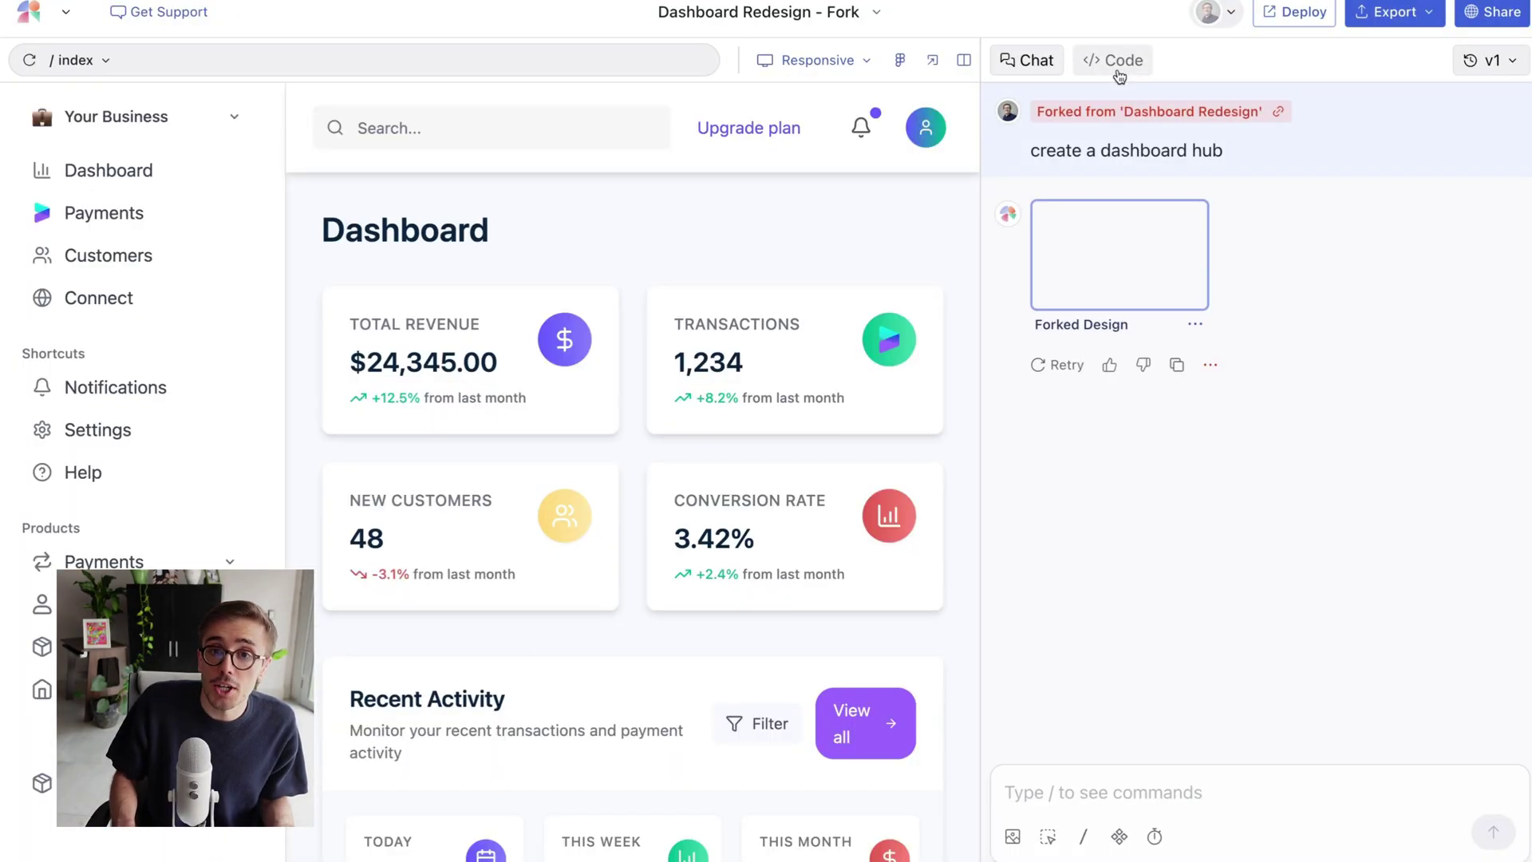
pyautogui.click(1114, 65)
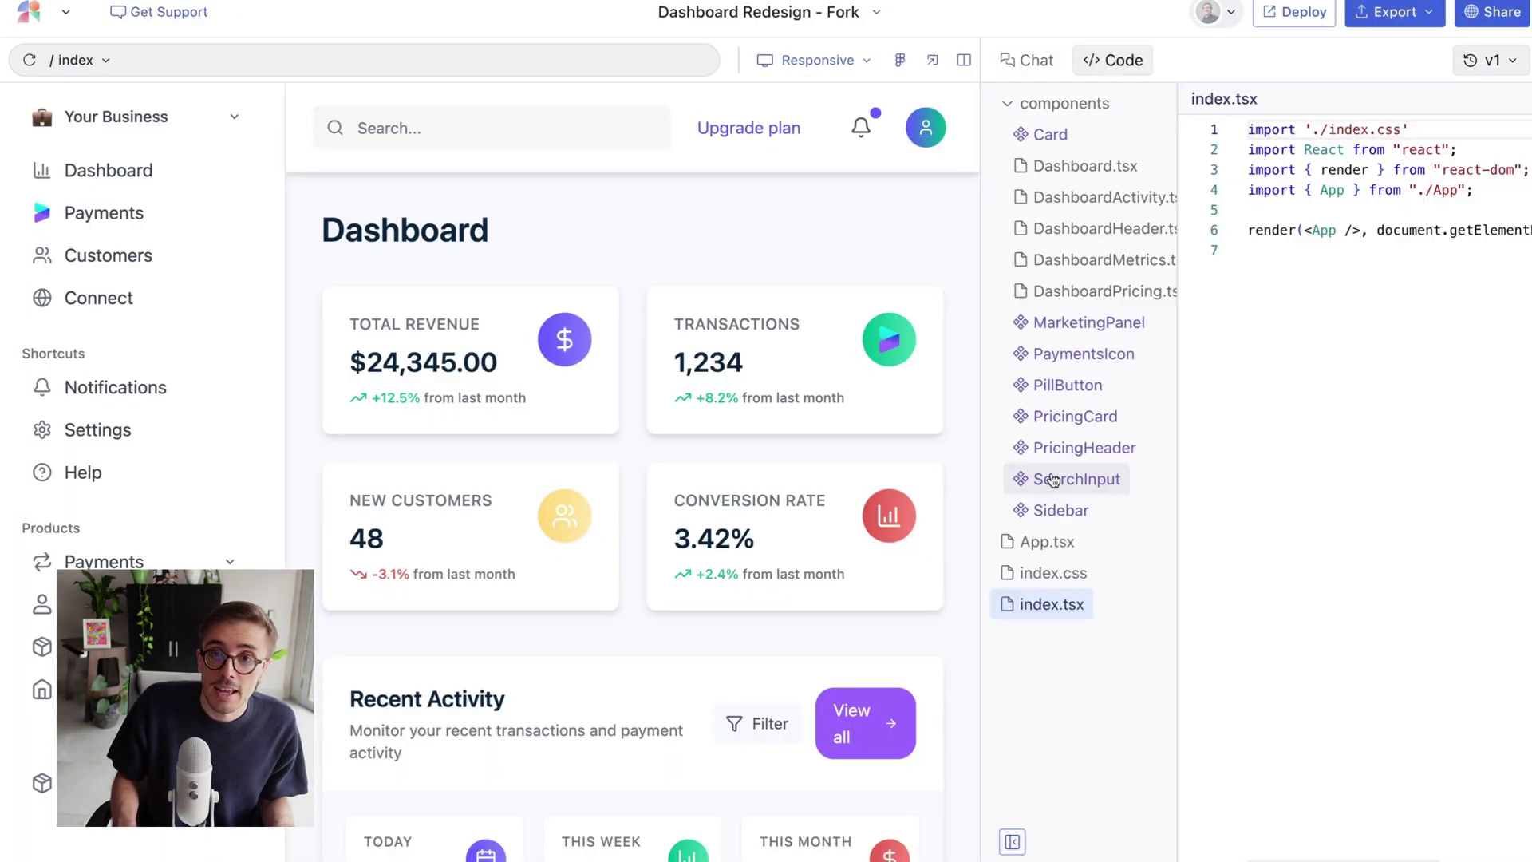
pyautogui.click(1070, 389)
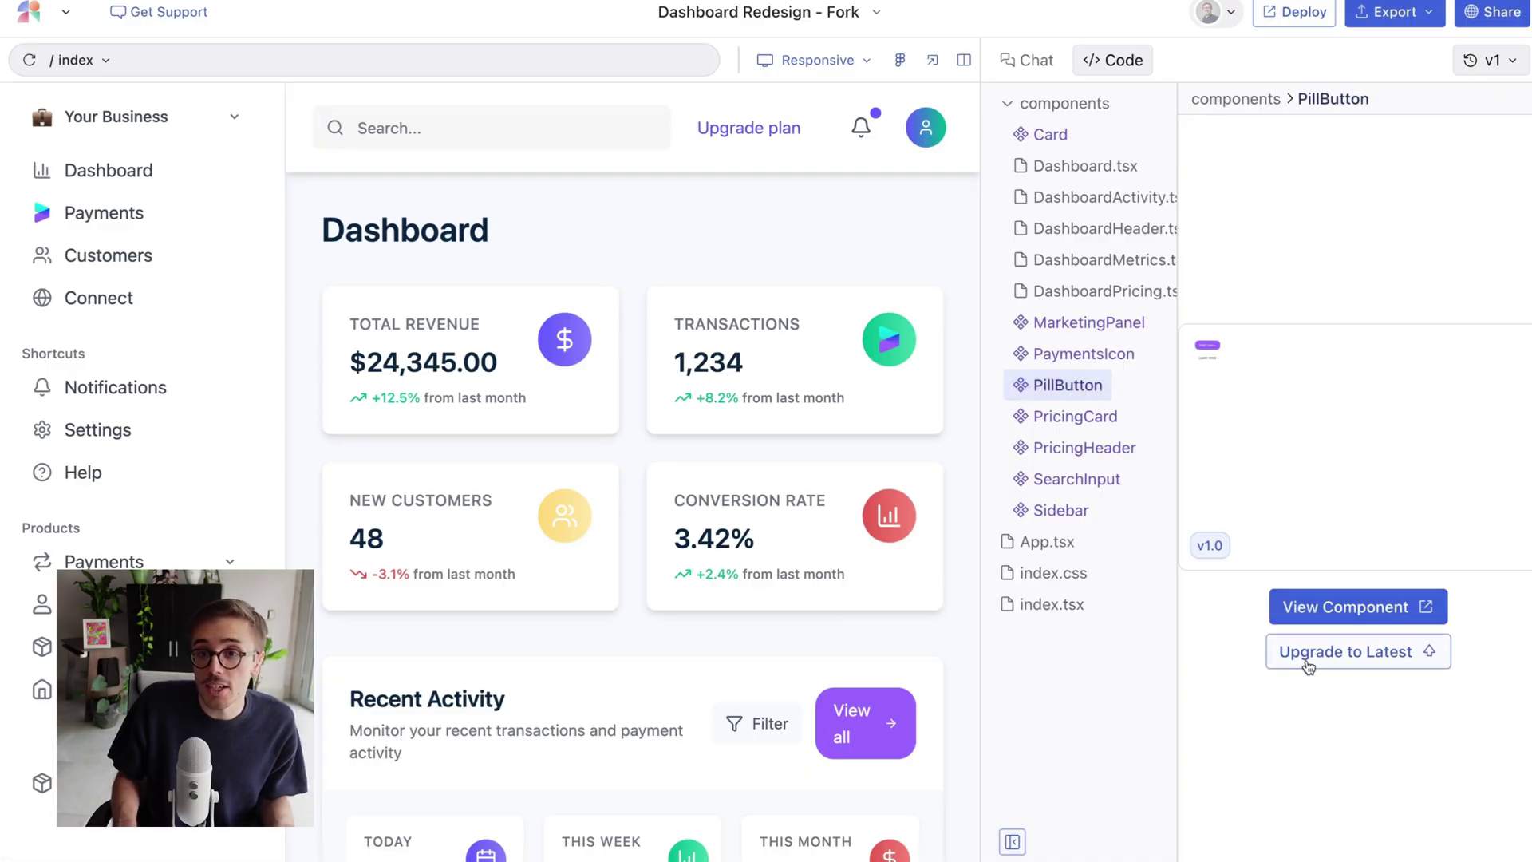
pyautogui.click(1309, 653)
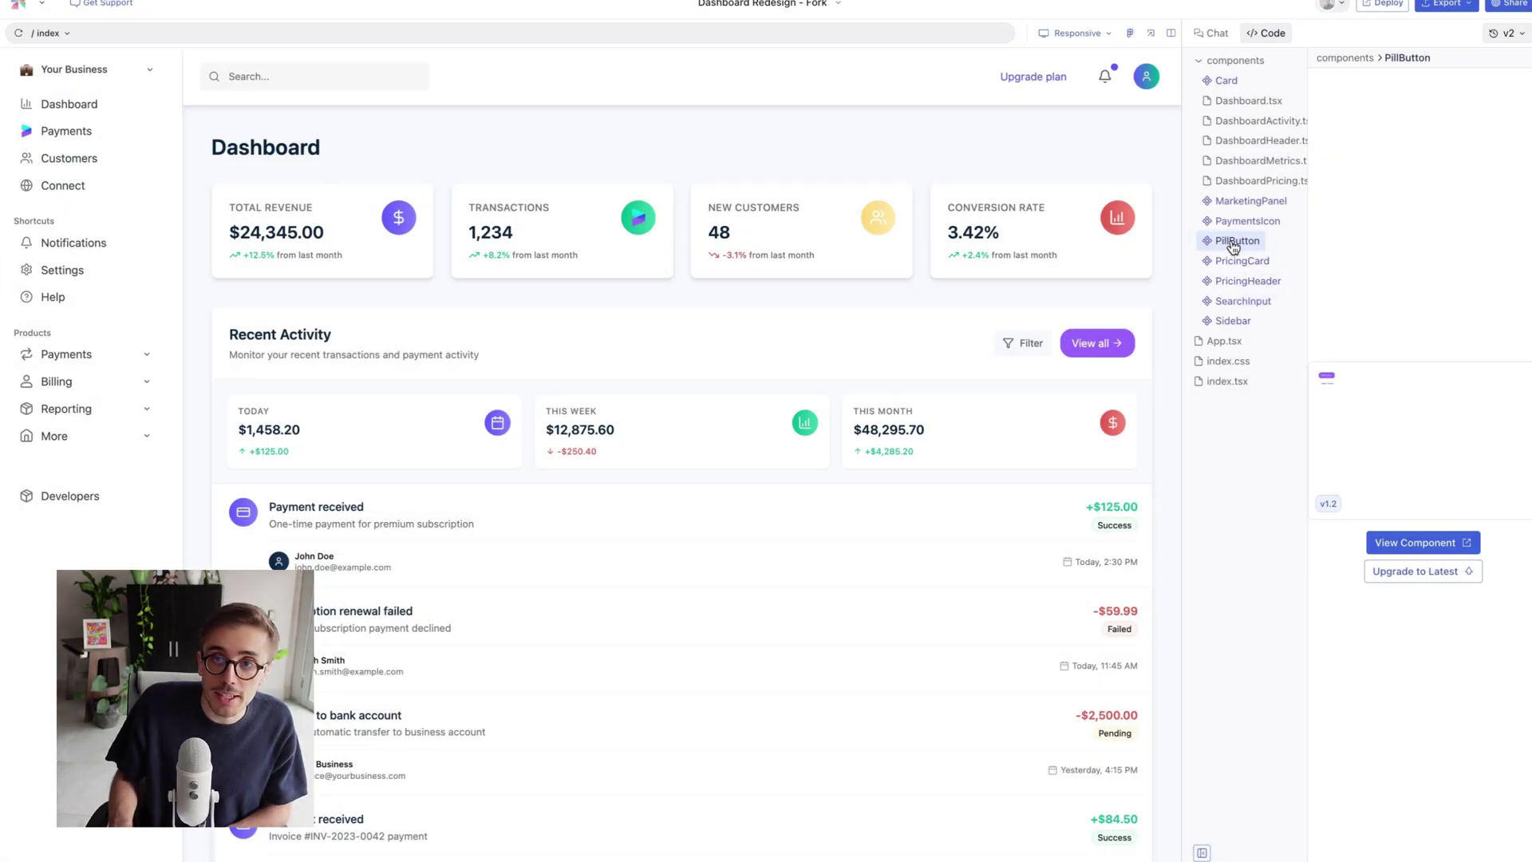
# - Detach PaymentsIcon from the library into local project files, moving the fork to v3
pyautogui.click(1234, 225)
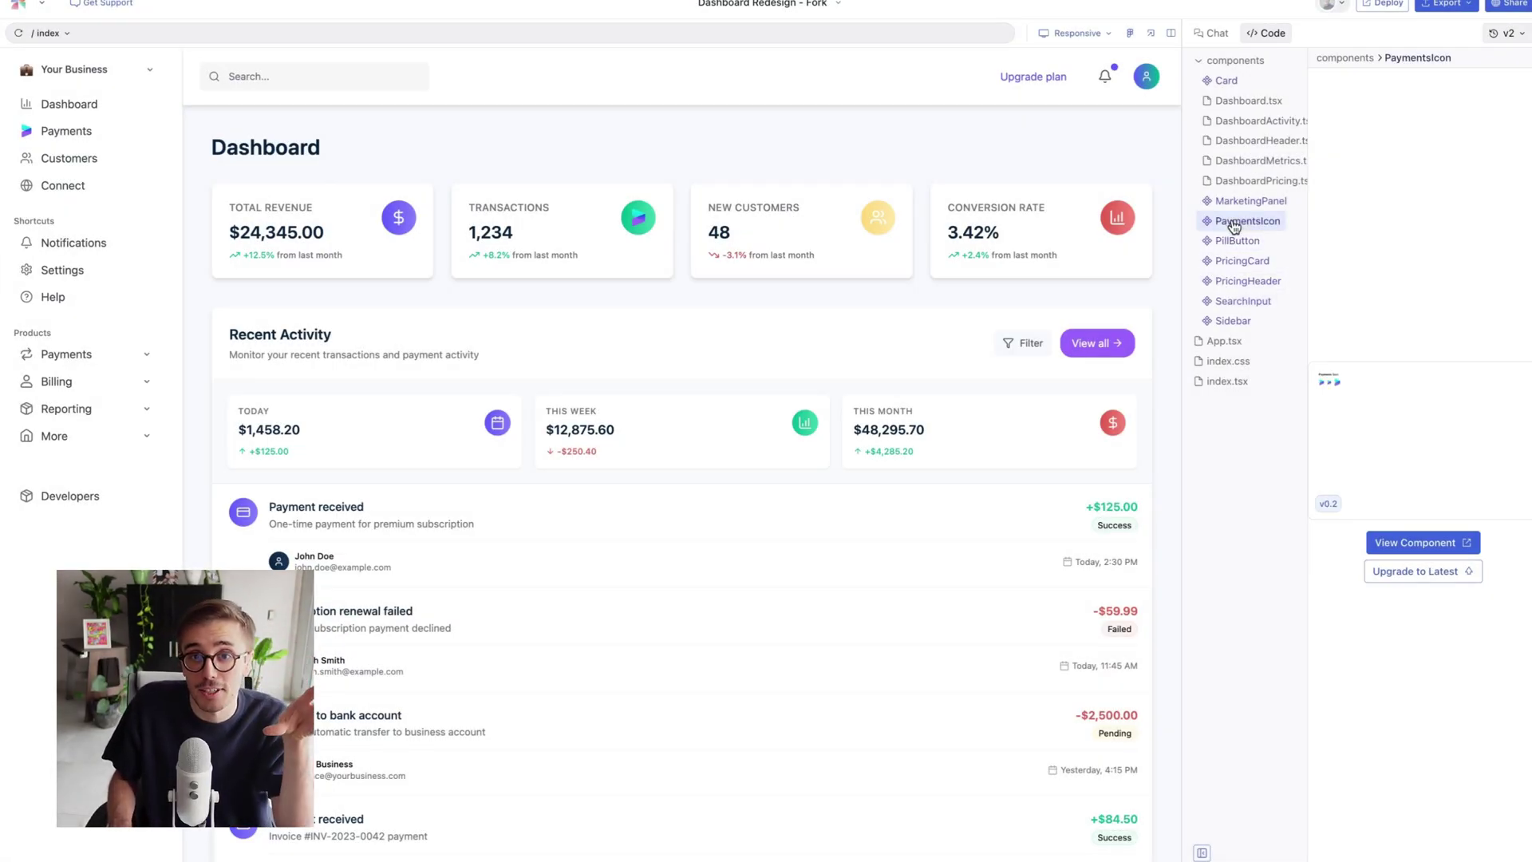
pyautogui.rightClick(1234, 226)
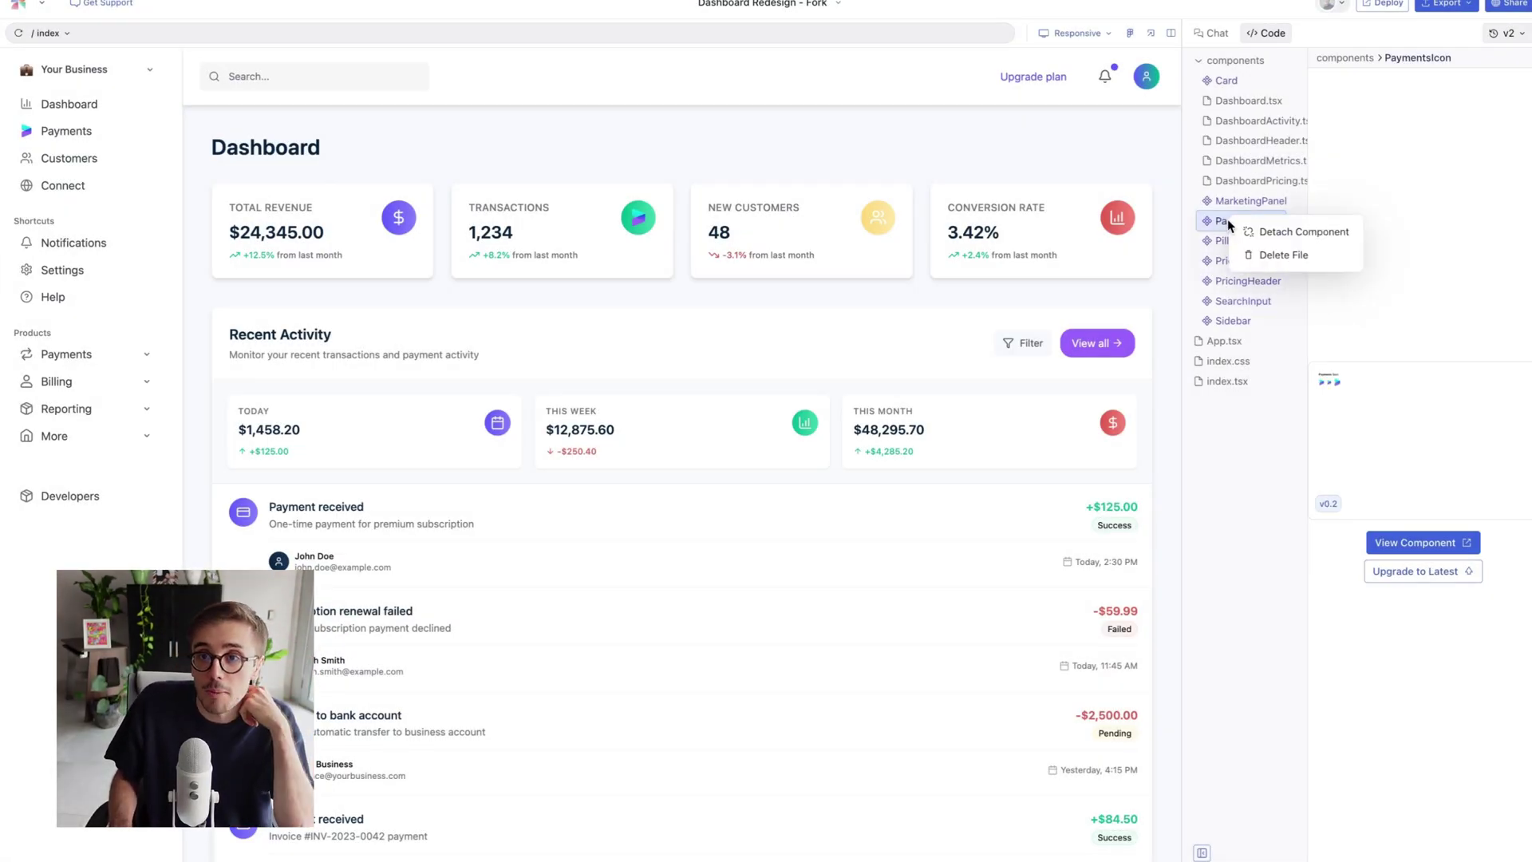
pyautogui.click(1271, 238)
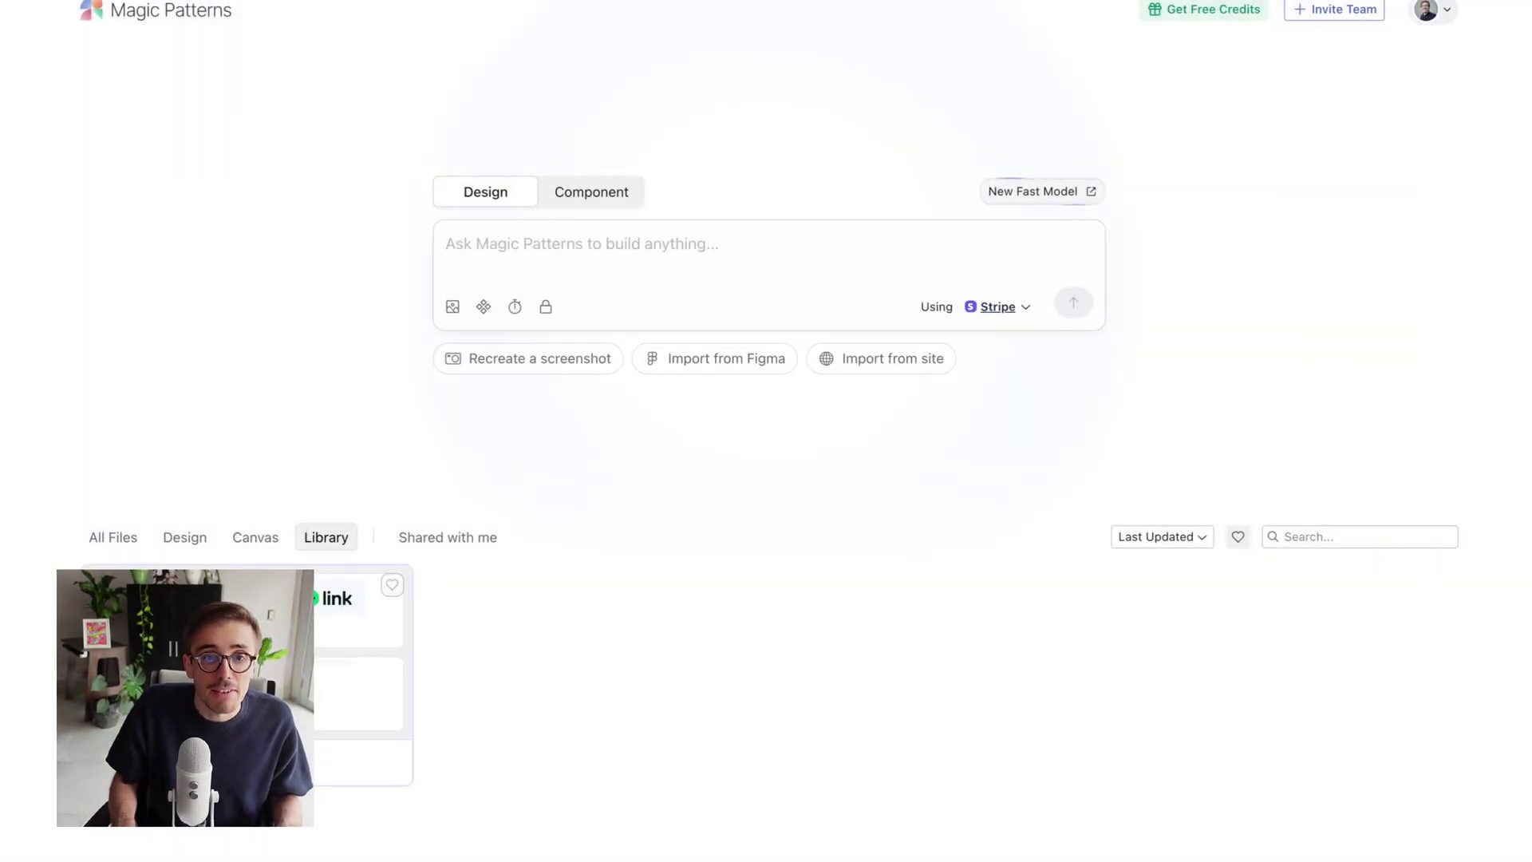
# - Open the Stripe component library and bring up its Share "Stripe" dialog
pyautogui.click(239, 638)
pyautogui.click(1397, 541)
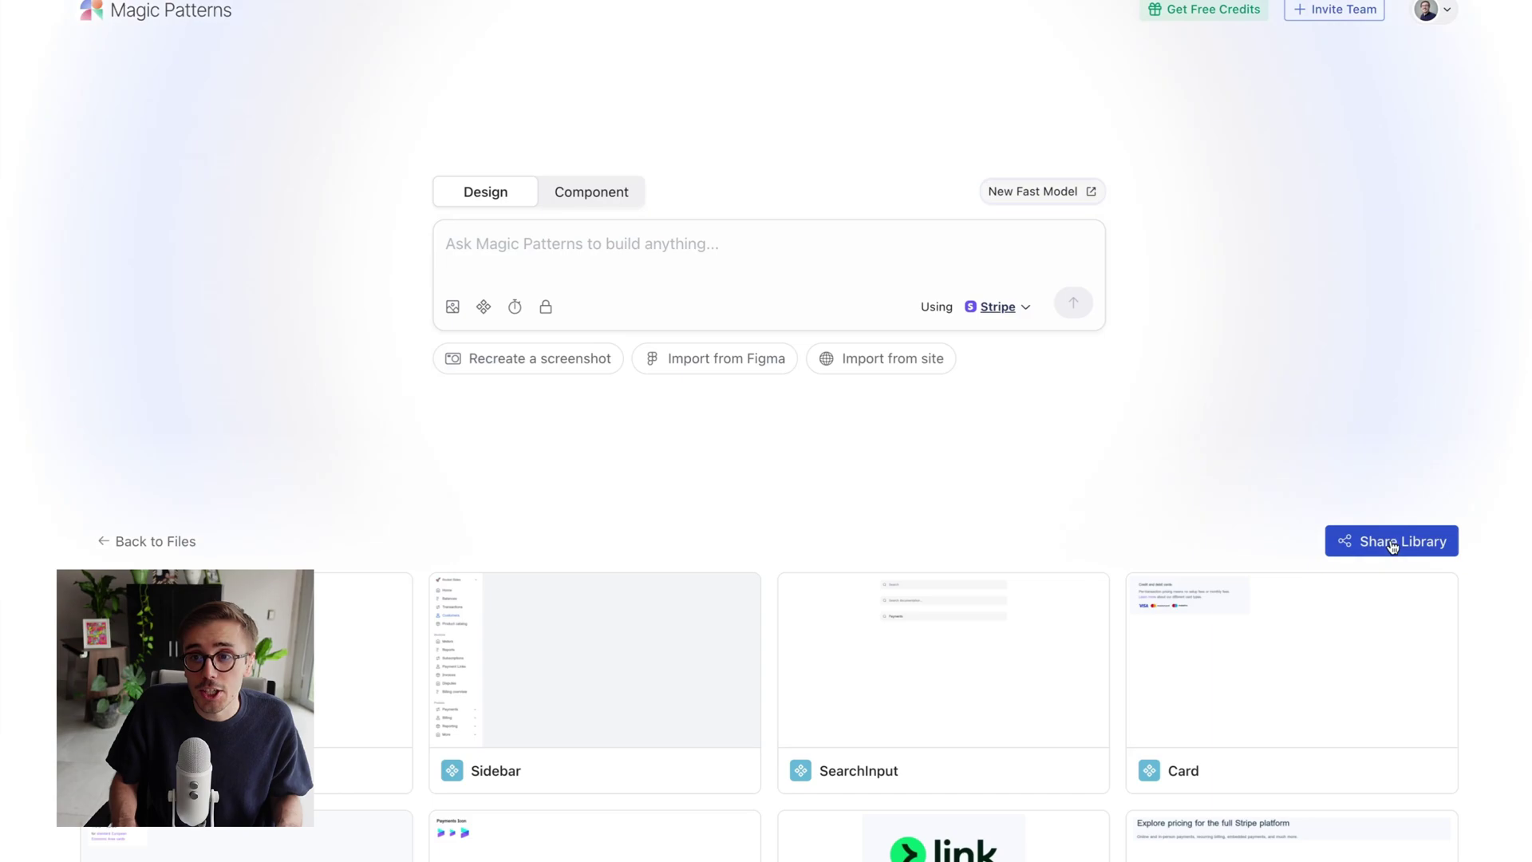